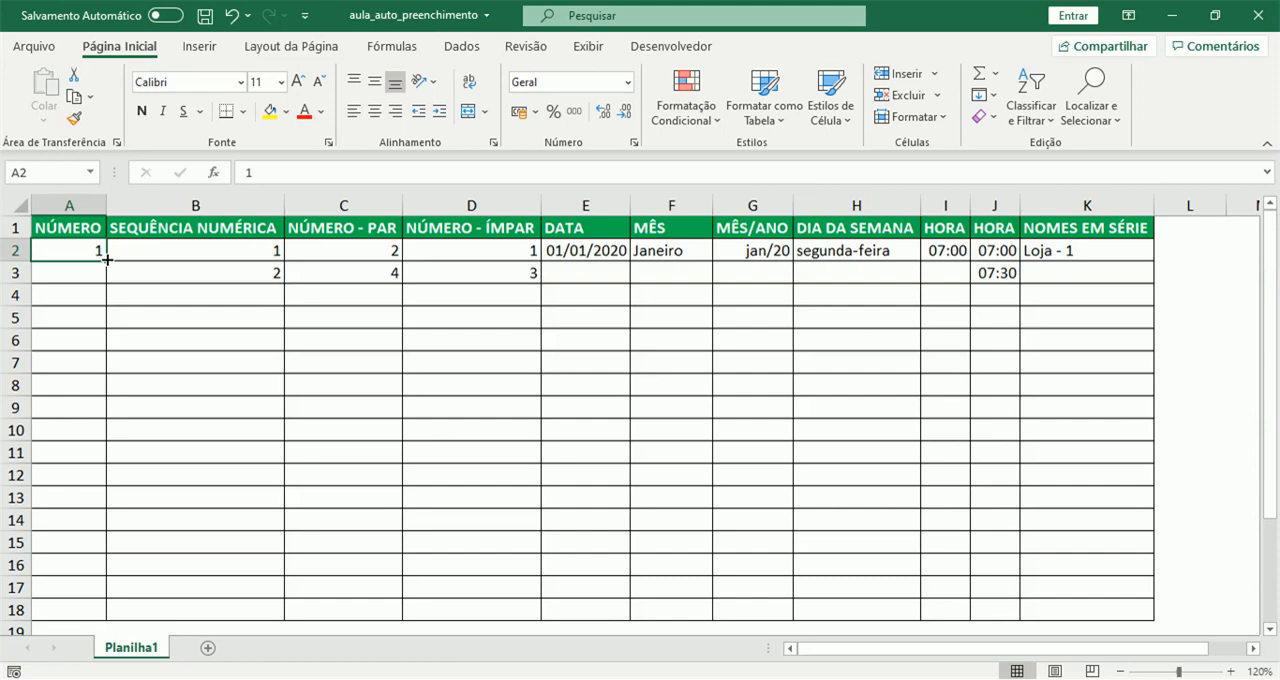
- Fill the NÚMERO column from A2 down to A12 with copies of the value 1
{"action": "left_click_drag", "start_coordinate": [107, 259], "coordinate": [107, 276]}
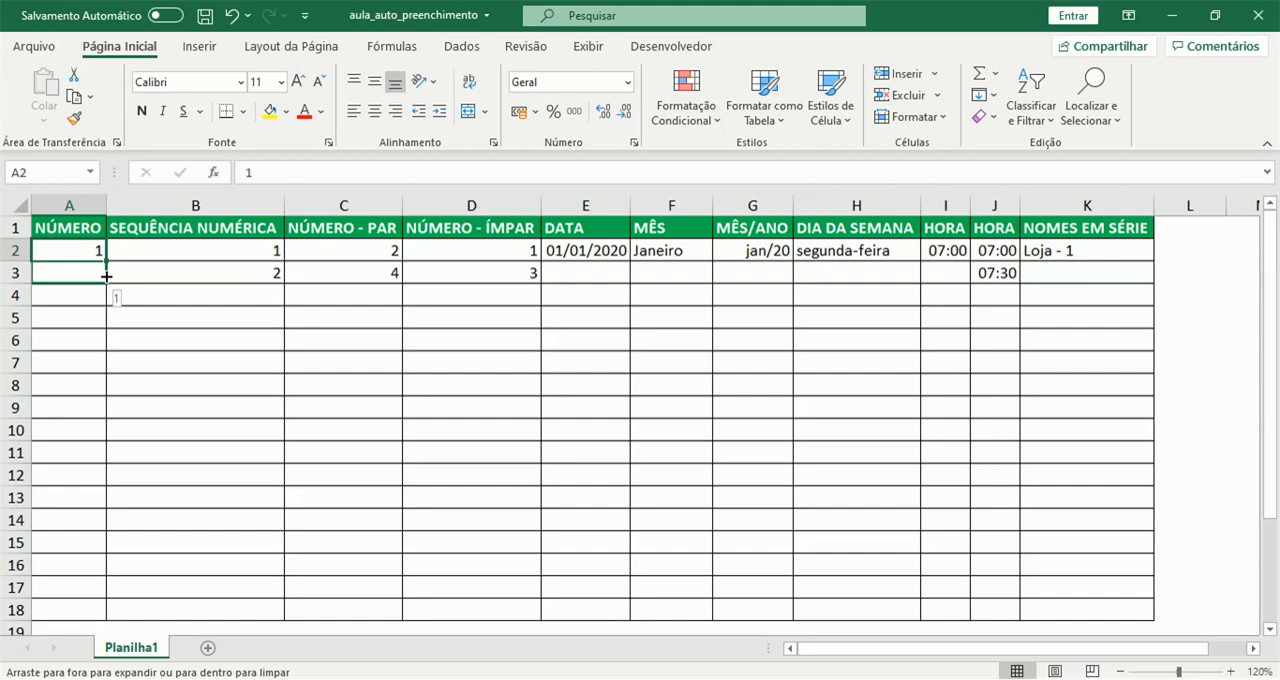
{"action": "left_click_drag", "start_coordinate": [106, 276], "coordinate": [98, 487]}
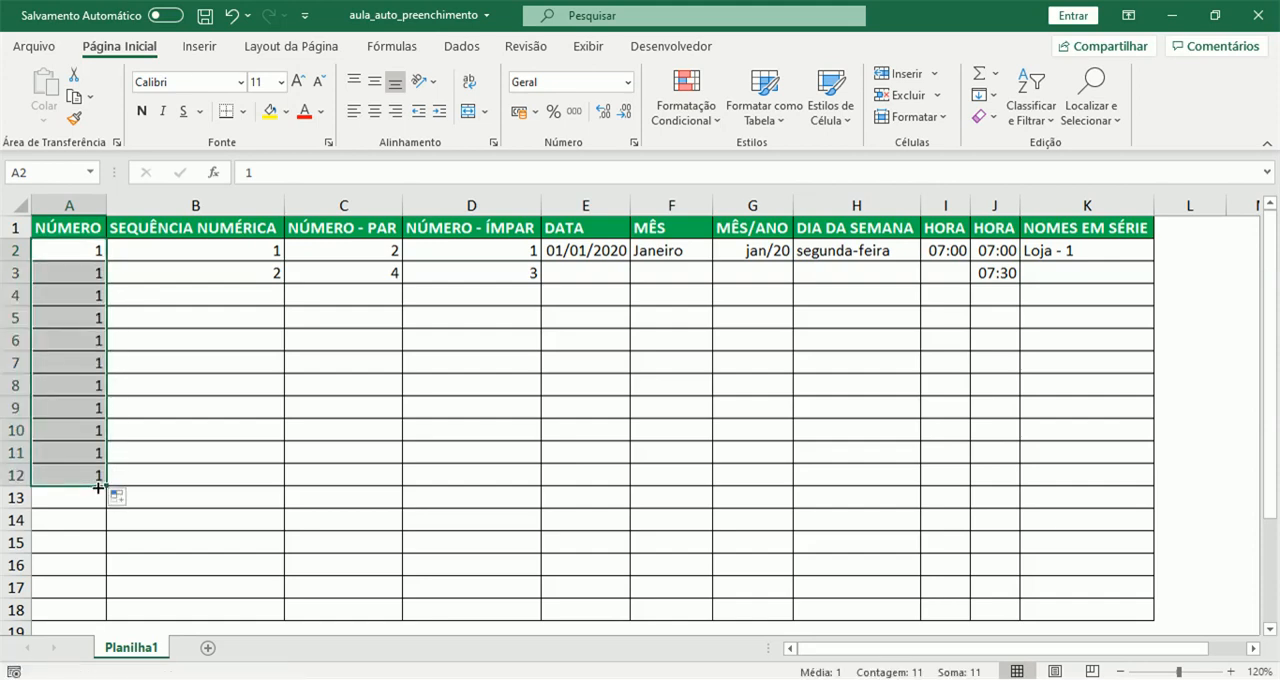
{"action": "left_click", "coordinate": [55, 320]}
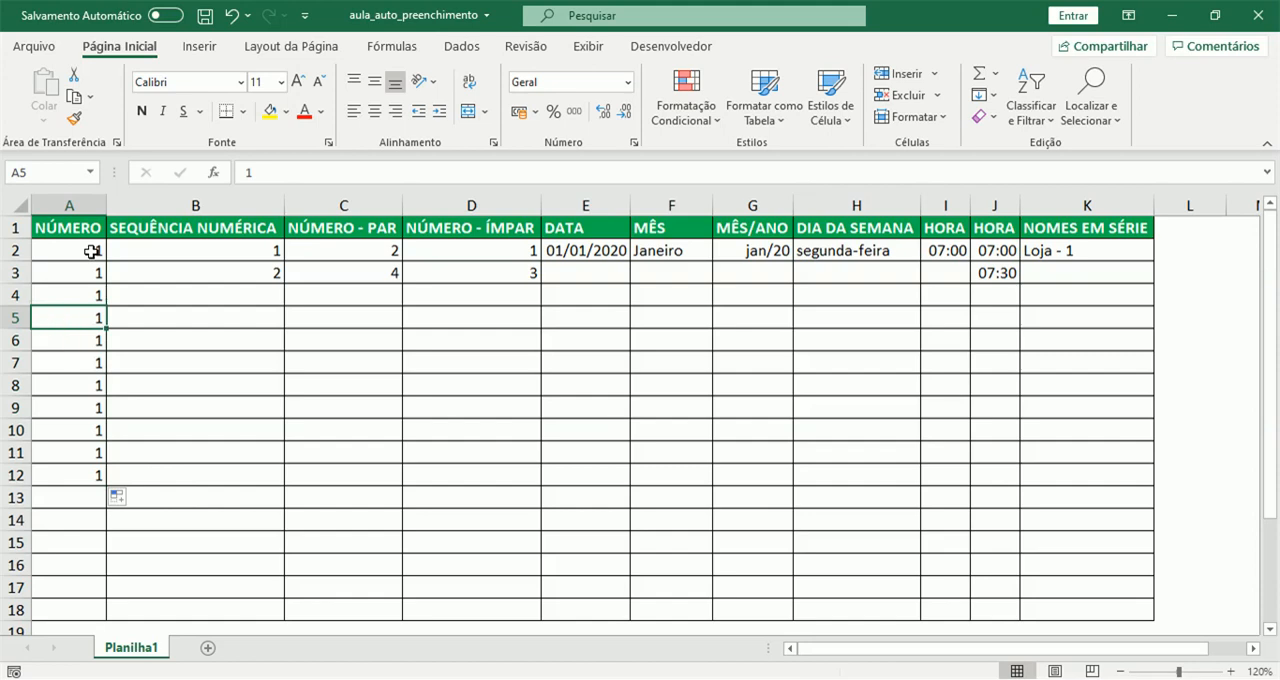
- Extend the SEQUÊNCIA NUMÉRICA series from the starting values in B2:B3 down to B12
{"action": "left_click", "coordinate": [174, 247]}
{"action": "left_click_drag", "start_coordinate": [188, 257], "coordinate": [191, 273]}
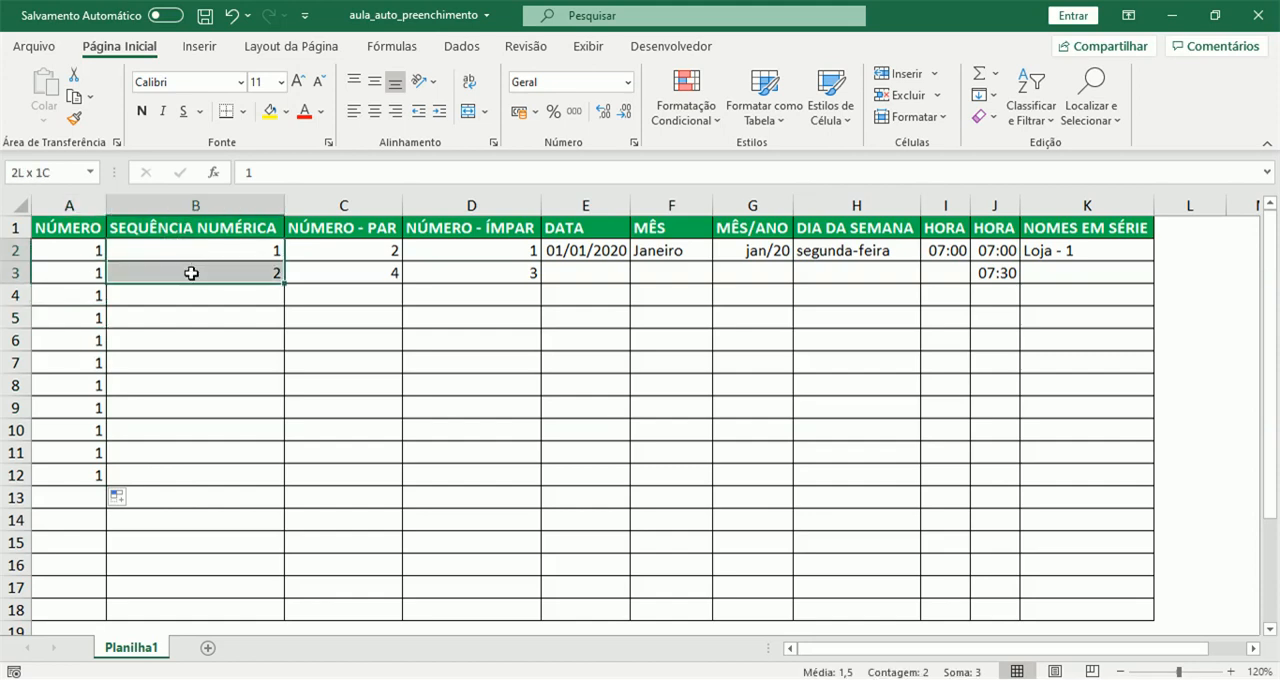
{"action": "left_click", "coordinate": [238, 250]}
{"action": "left_click", "coordinate": [238, 266]}
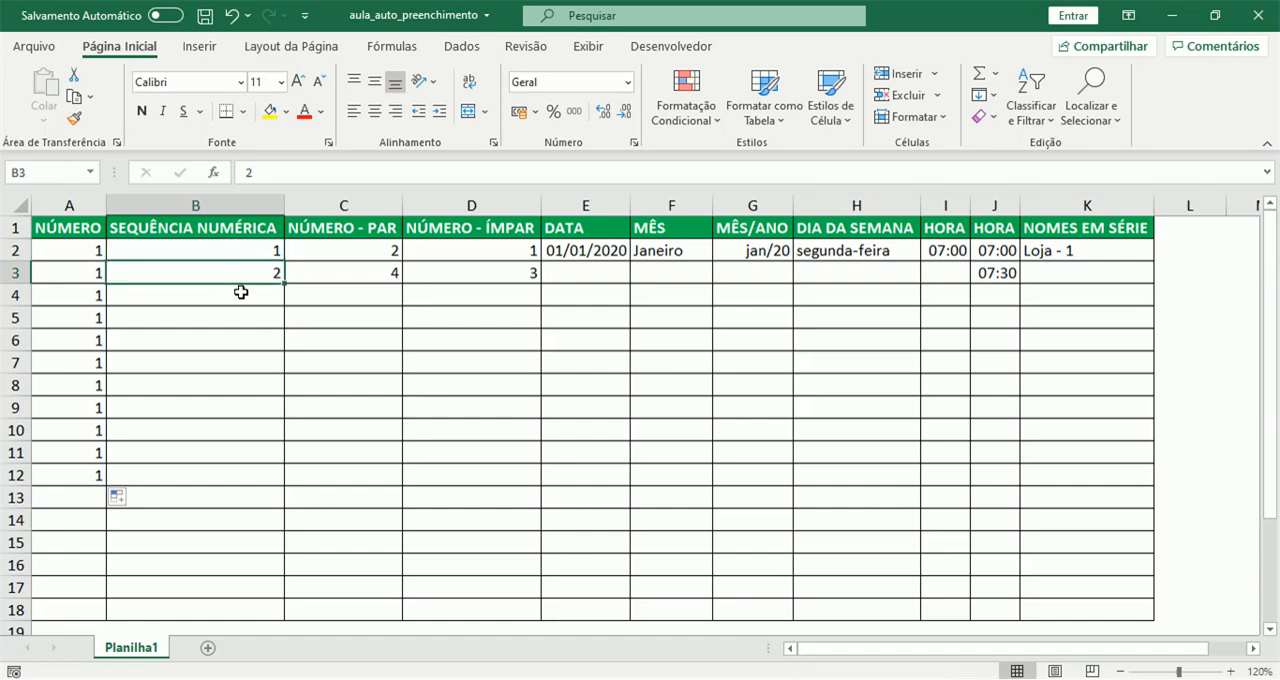
{"action": "left_click", "coordinate": [264, 252]}
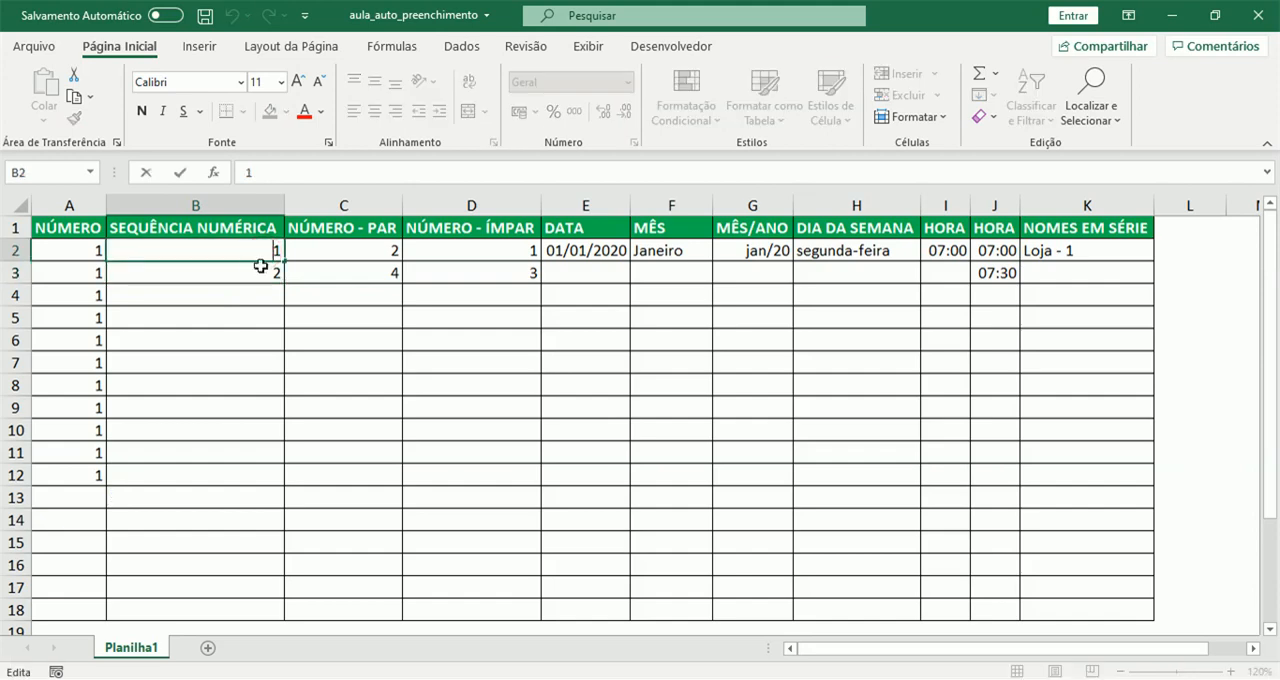
{"action": "left_click_drag", "start_coordinate": [264, 252], "coordinate": [263, 273]}
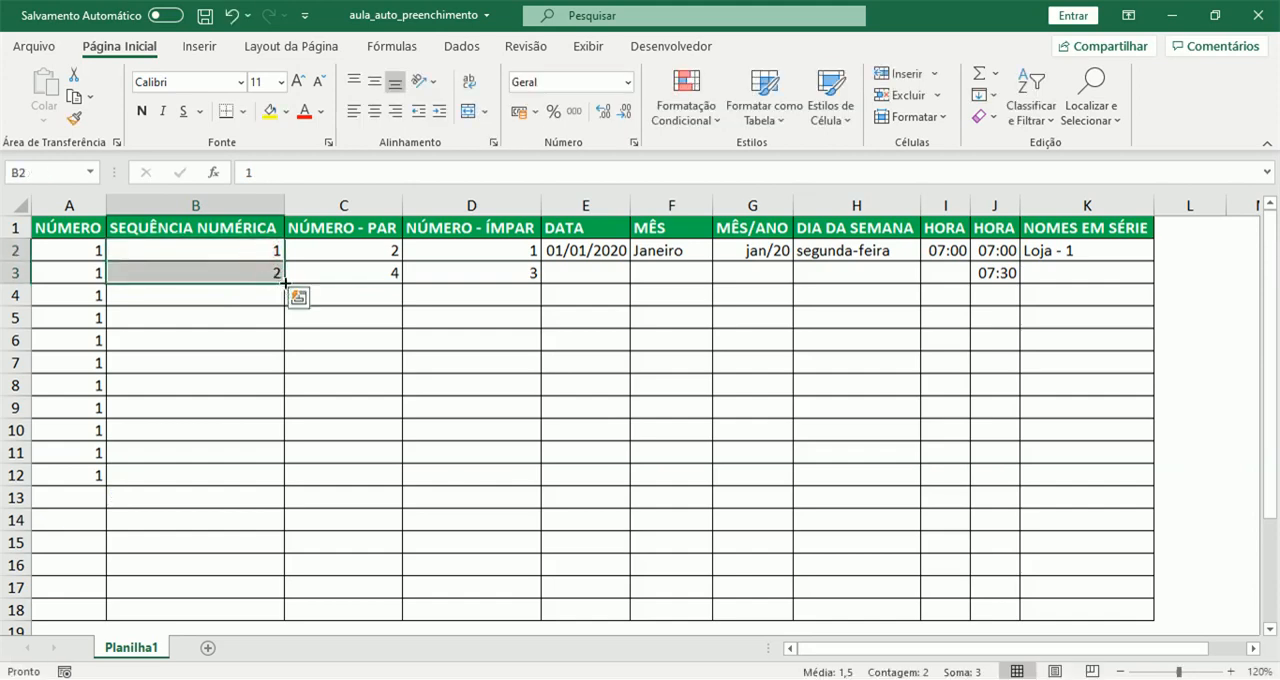
{"action": "double_click", "coordinate": [286, 284]}
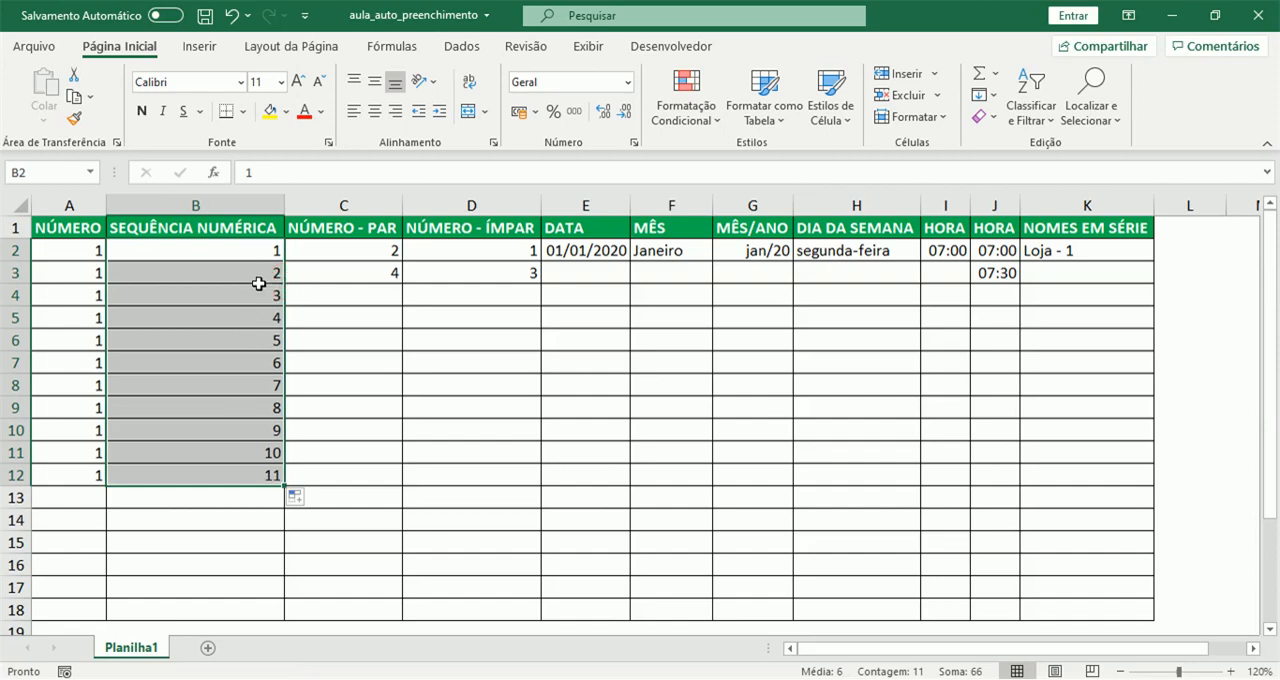
- Switch the fill in B2:B12 to Copiar células and return it to Preencher Série
{"action": "left_click", "coordinate": [296, 499]}
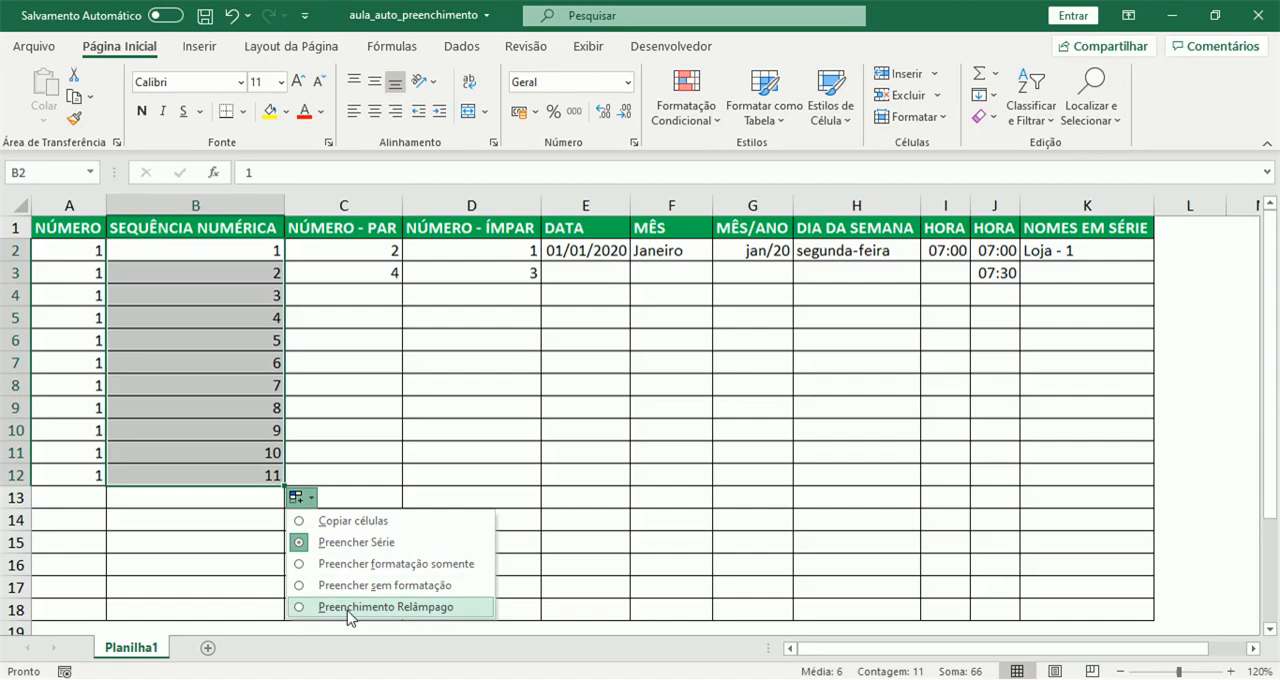
{"action": "left_click", "coordinate": [299, 525]}
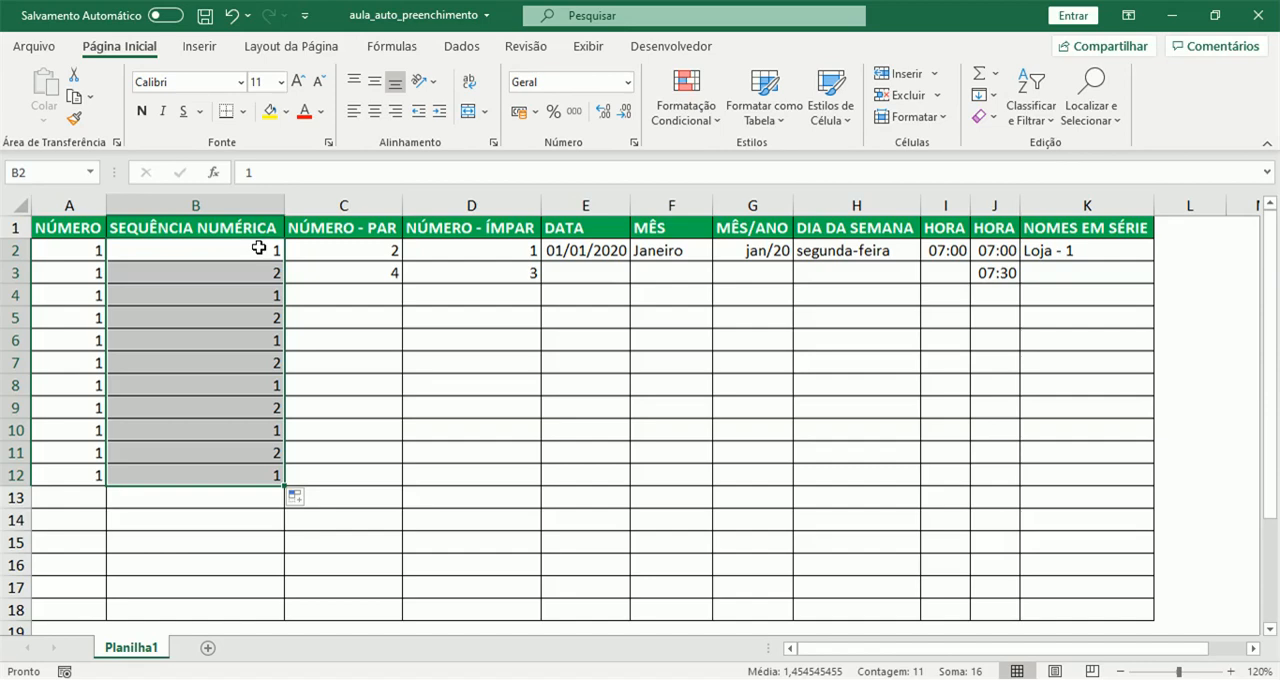
{"action": "left_click", "coordinate": [302, 500]}
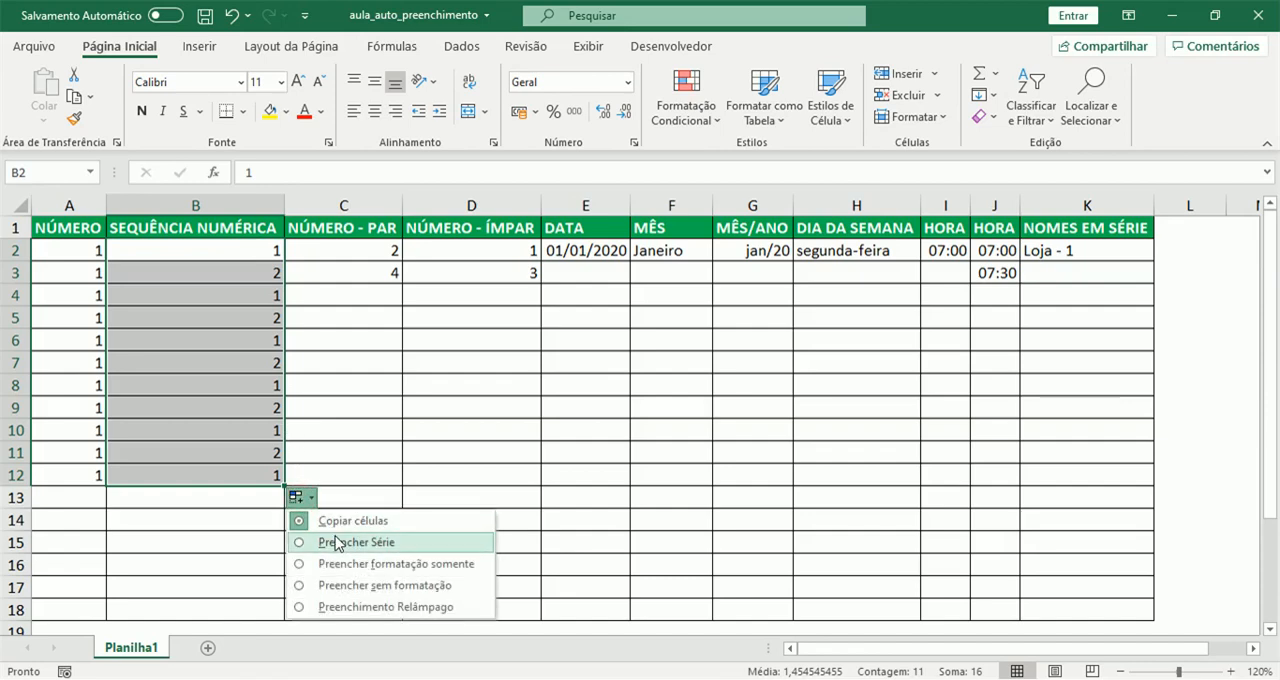
{"action": "left_click", "coordinate": [320, 543]}
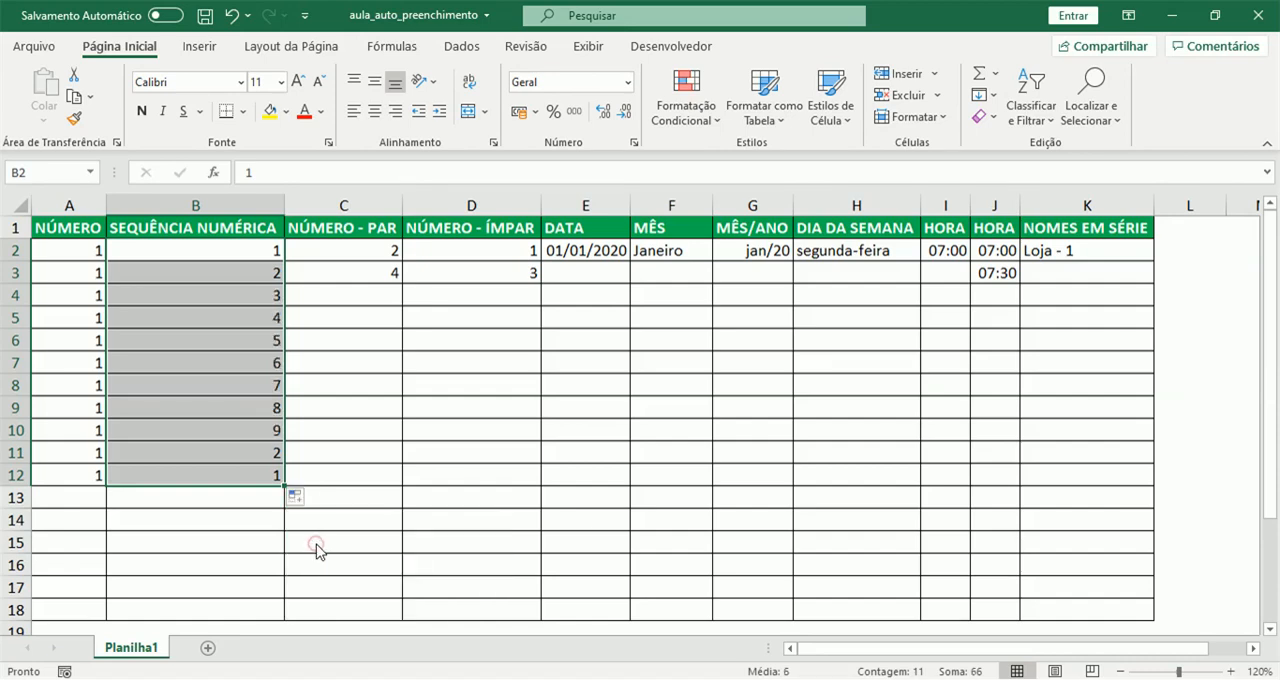
- Refill A2:A12 from A2, try the Preencher Série option, and restore Copiar células
{"action": "left_click", "coordinate": [70, 255]}
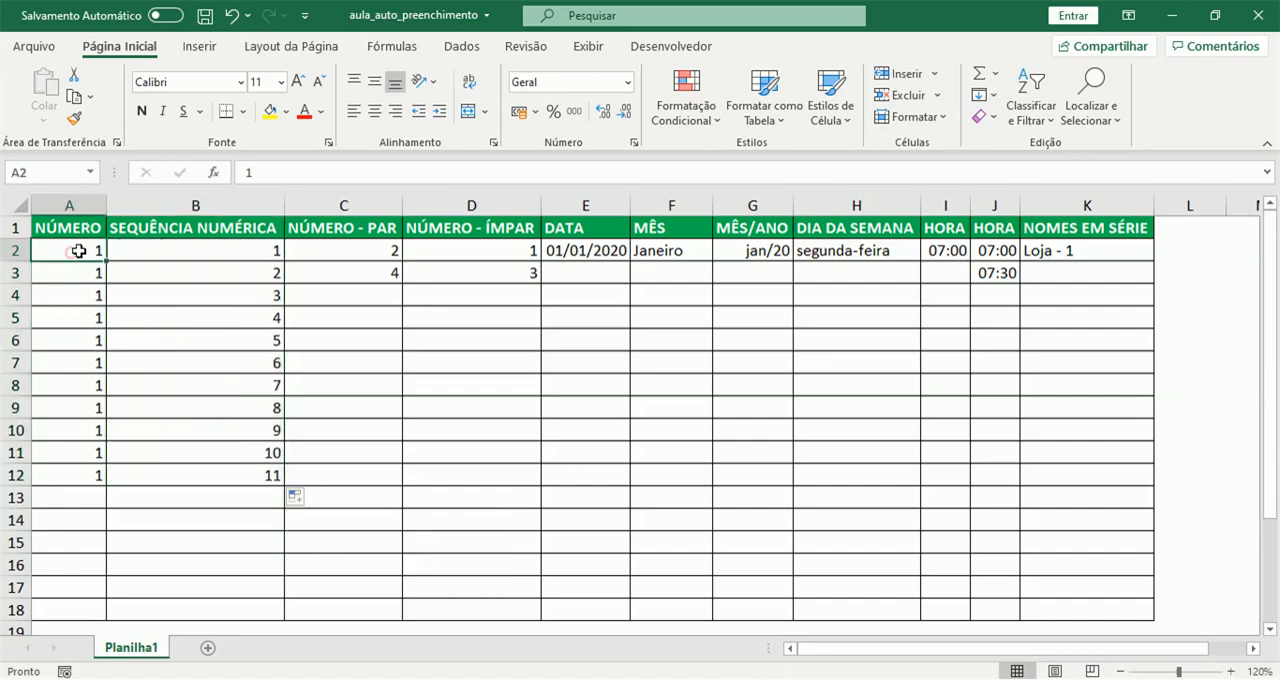
{"action": "left_click_drag", "start_coordinate": [106, 262], "coordinate": [106, 488]}
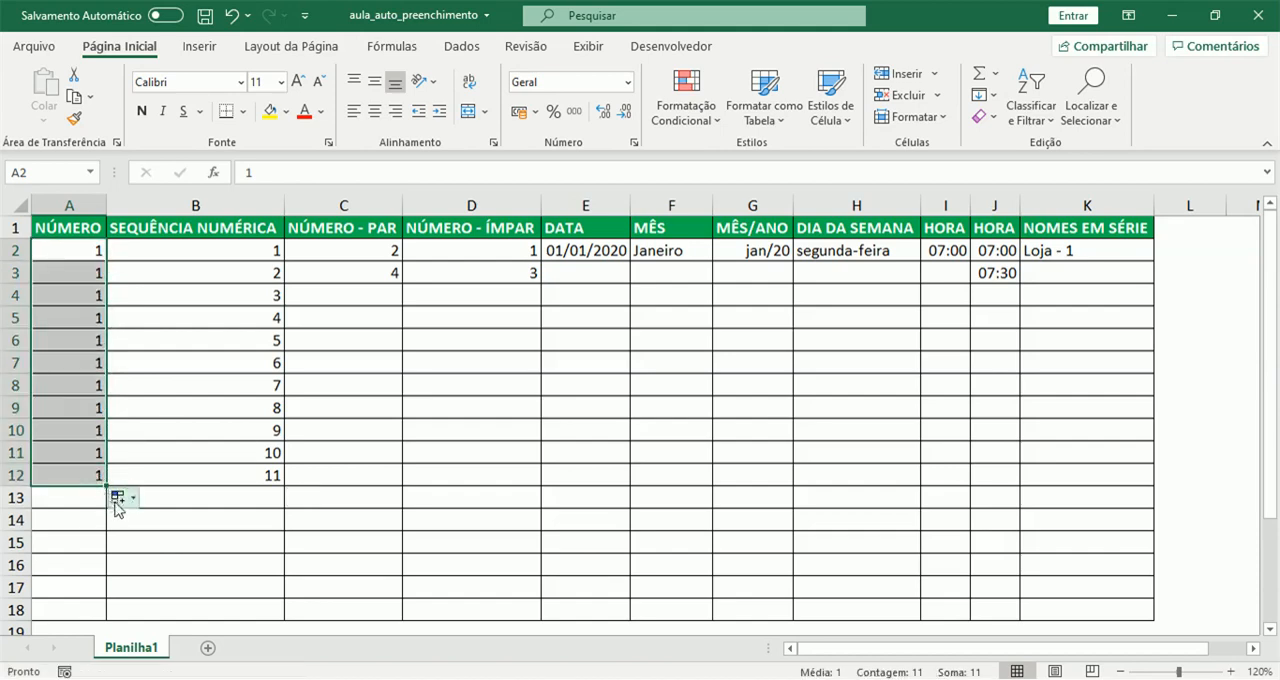
{"action": "left_click", "coordinate": [115, 497]}
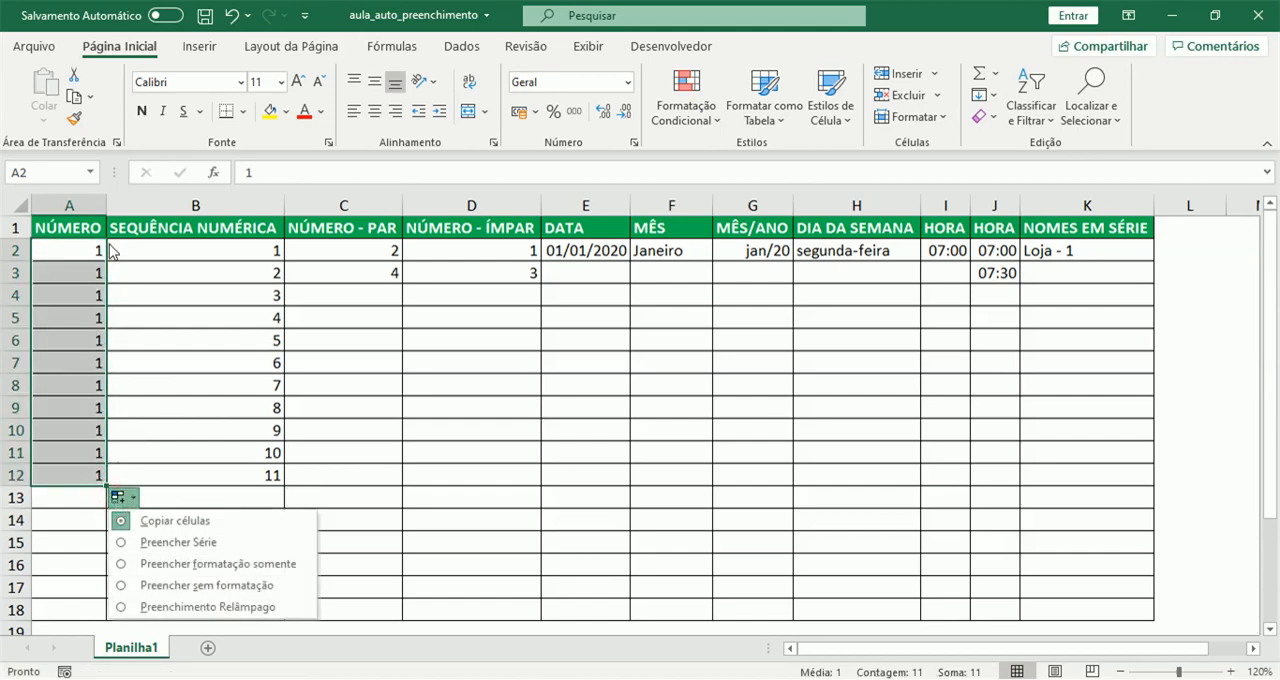
{"action": "left_click", "coordinate": [176, 548]}
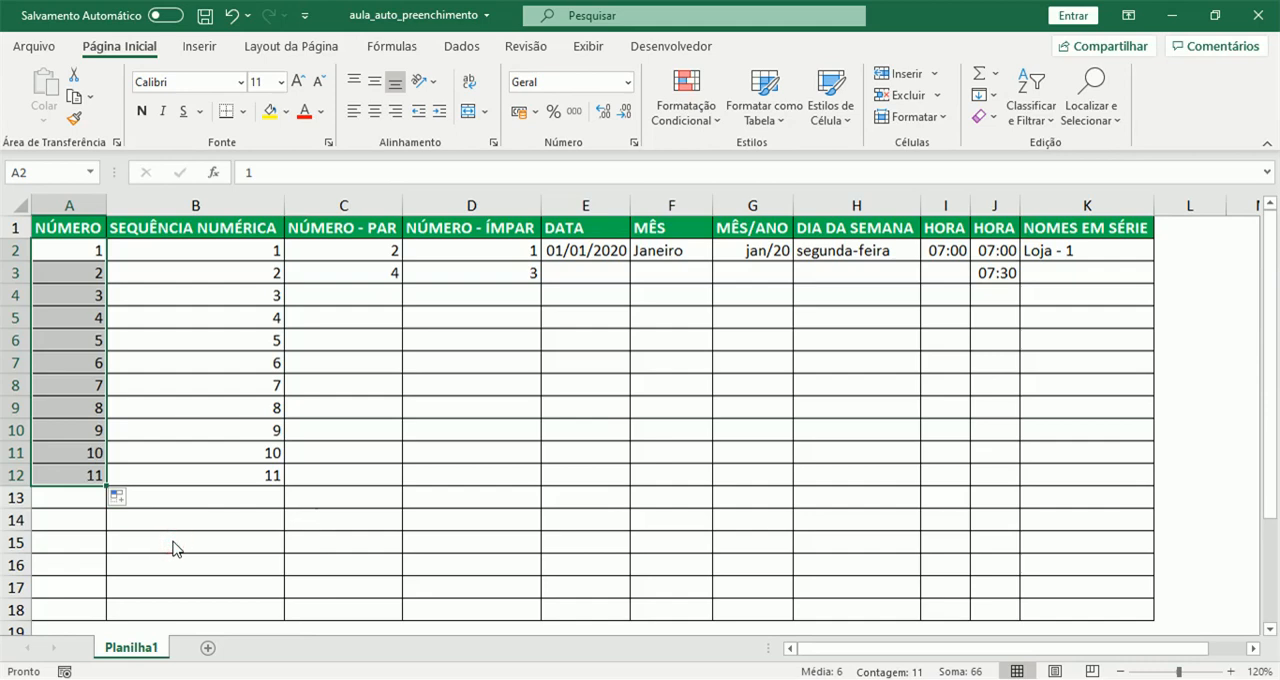
{"action": "left_click", "coordinate": [119, 497]}
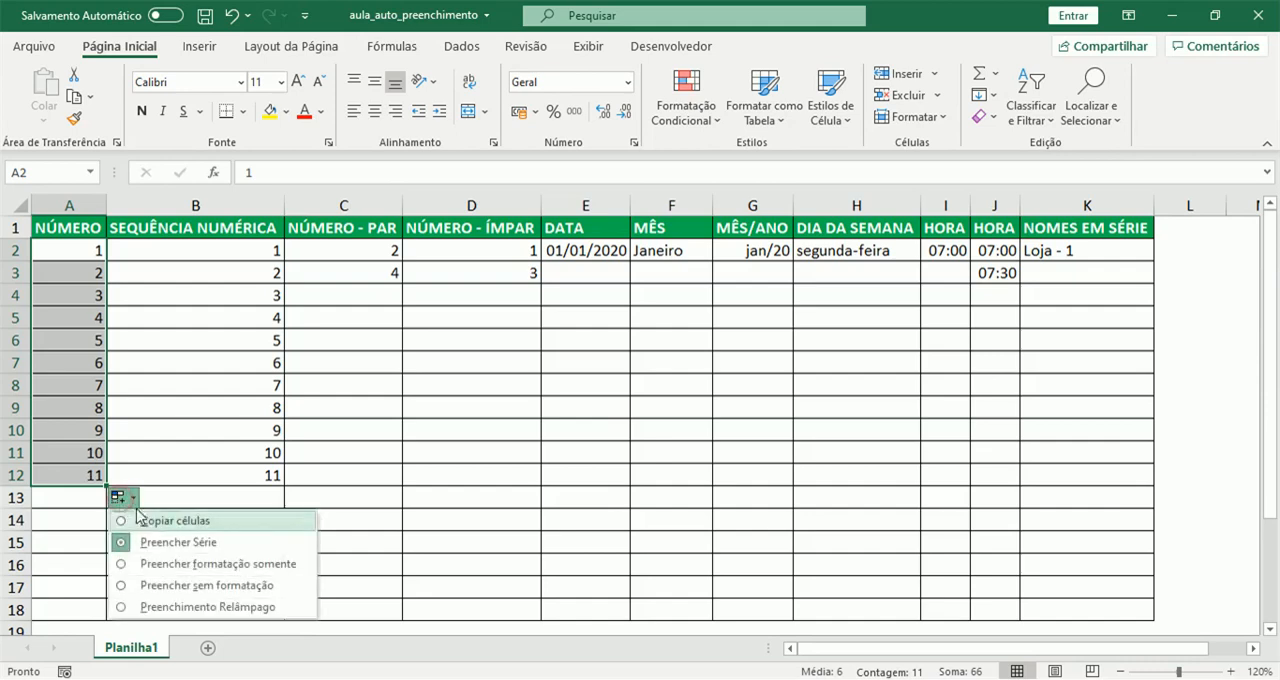
{"action": "left_click", "coordinate": [140, 520]}
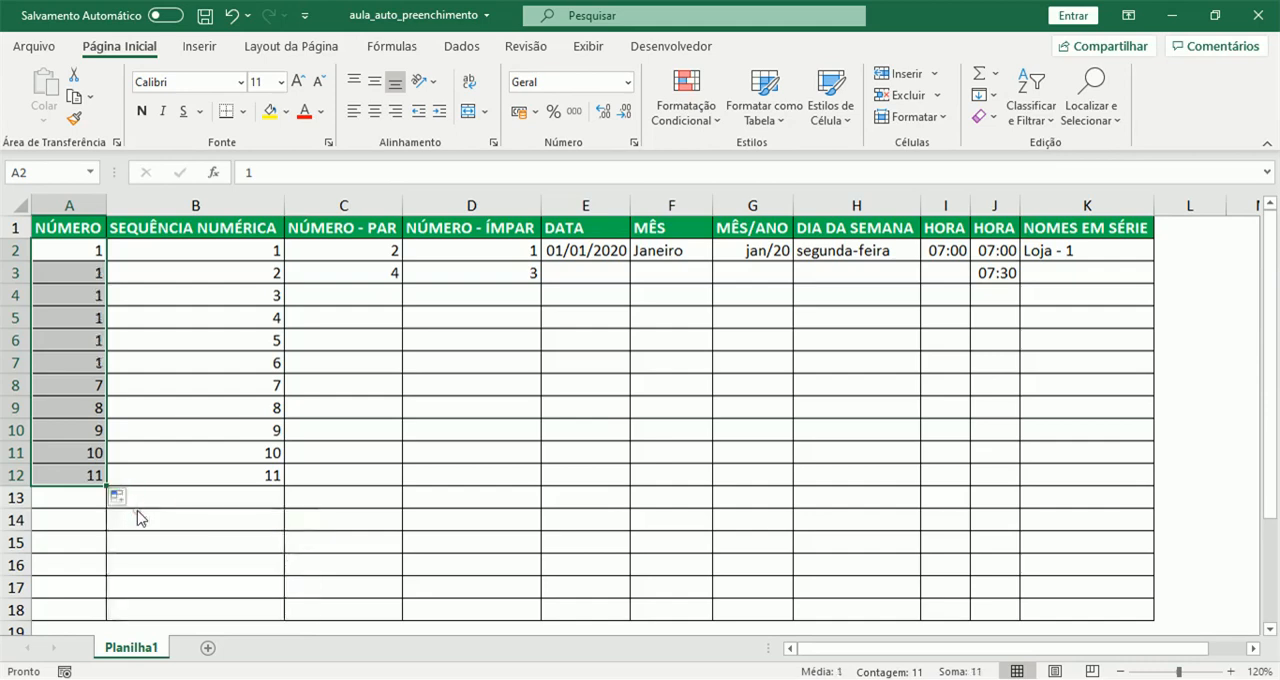
{"action": "left_click", "coordinate": [175, 428]}
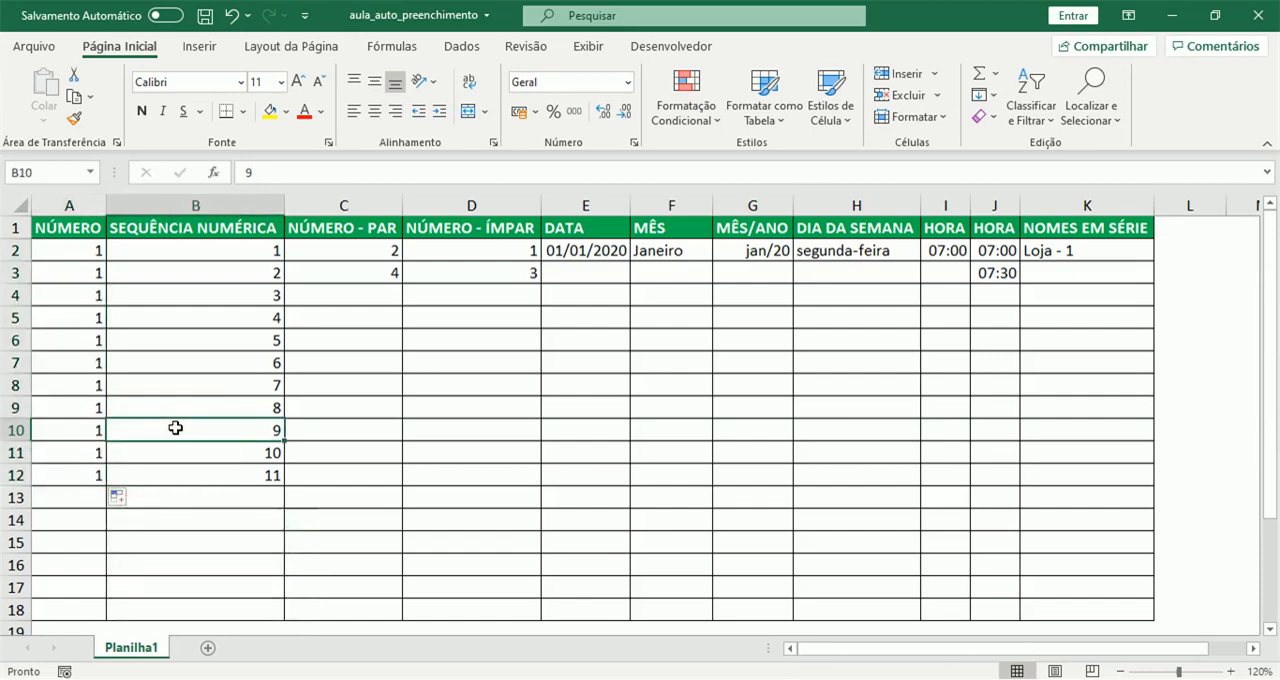
- Extend the even-number series in the NÚMERO - PAR column from C2:C3 down to C12
{"action": "left_click_drag", "start_coordinate": [379, 253], "coordinate": [391, 263]}
{"action": "left_click", "coordinate": [386, 271]}
{"action": "left_click_drag", "start_coordinate": [258, 252], "coordinate": [262, 272]}
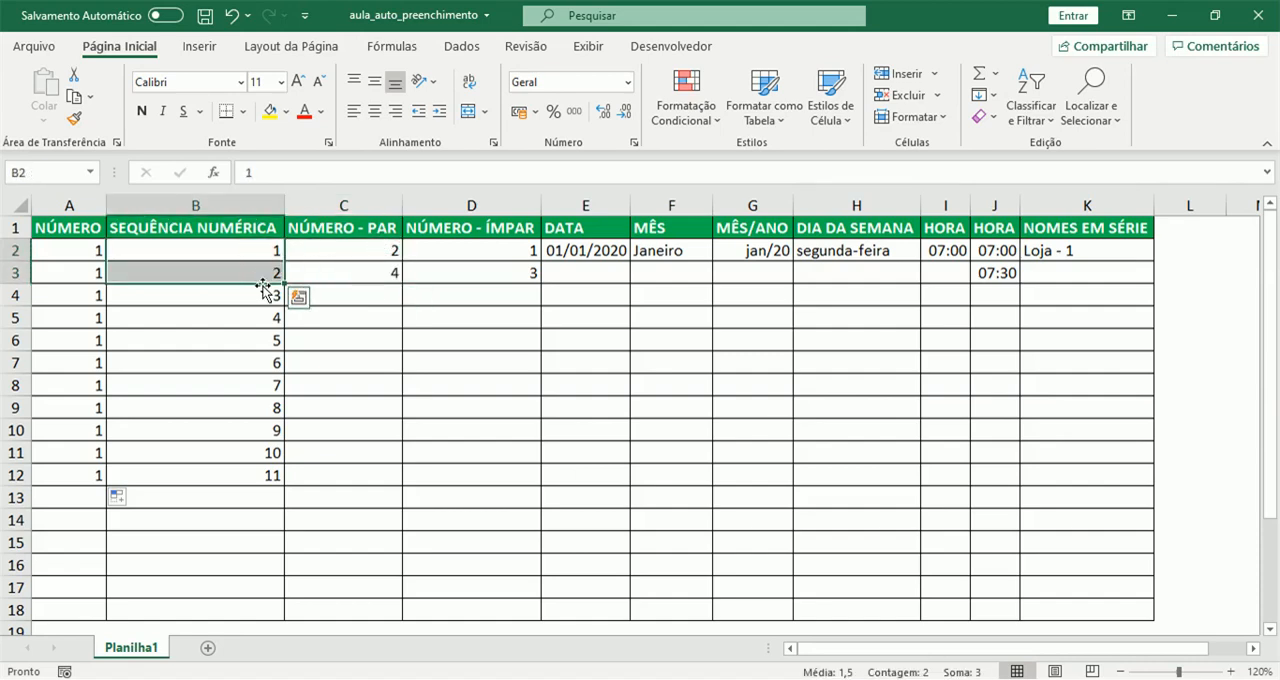
{"action": "left_click_drag", "start_coordinate": [391, 251], "coordinate": [391, 271]}
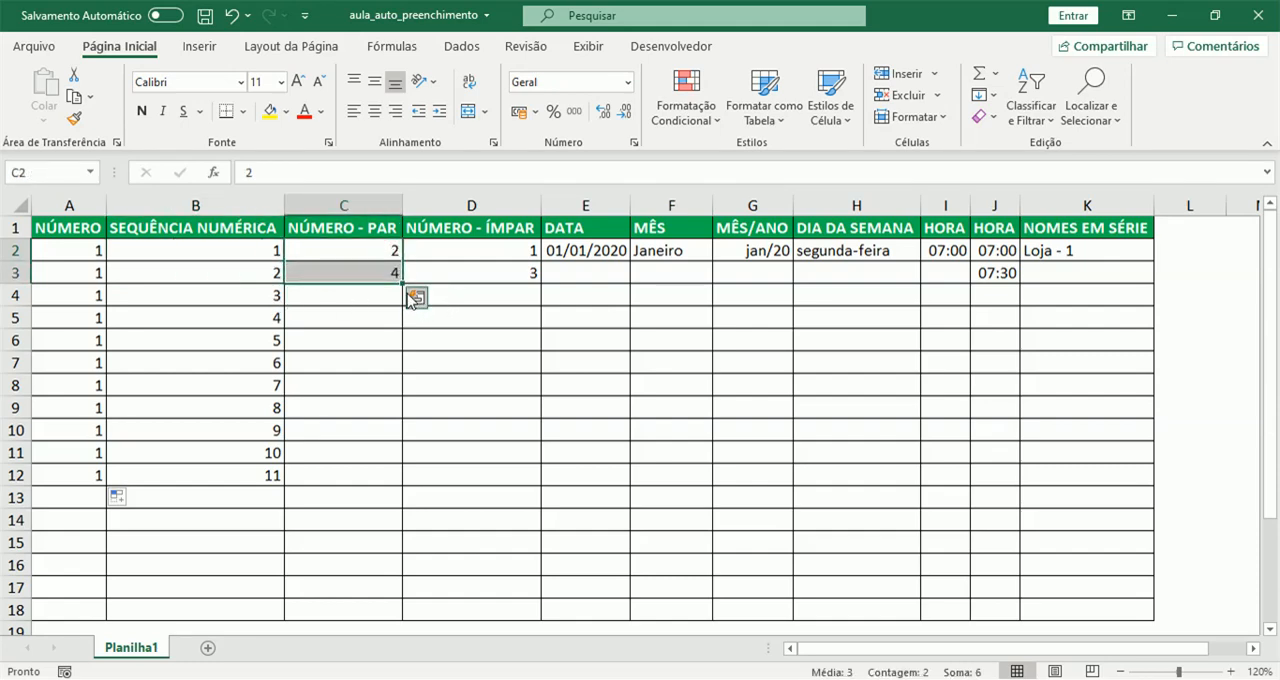
{"action": "left_click_drag", "start_coordinate": [403, 285], "coordinate": [384, 480]}
- Try the Copiar células option on the even numbers in C2:C12, and restore Preencher Série
{"action": "left_click", "coordinate": [418, 498]}
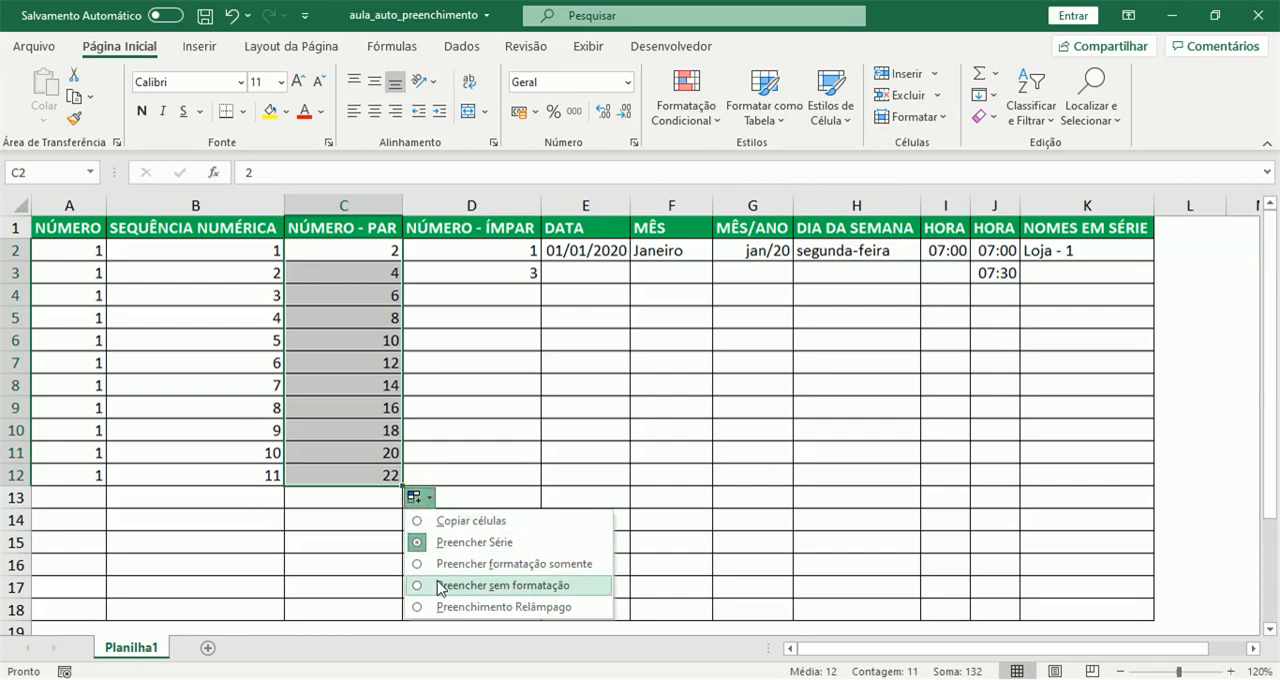
{"action": "left_click", "coordinate": [466, 524]}
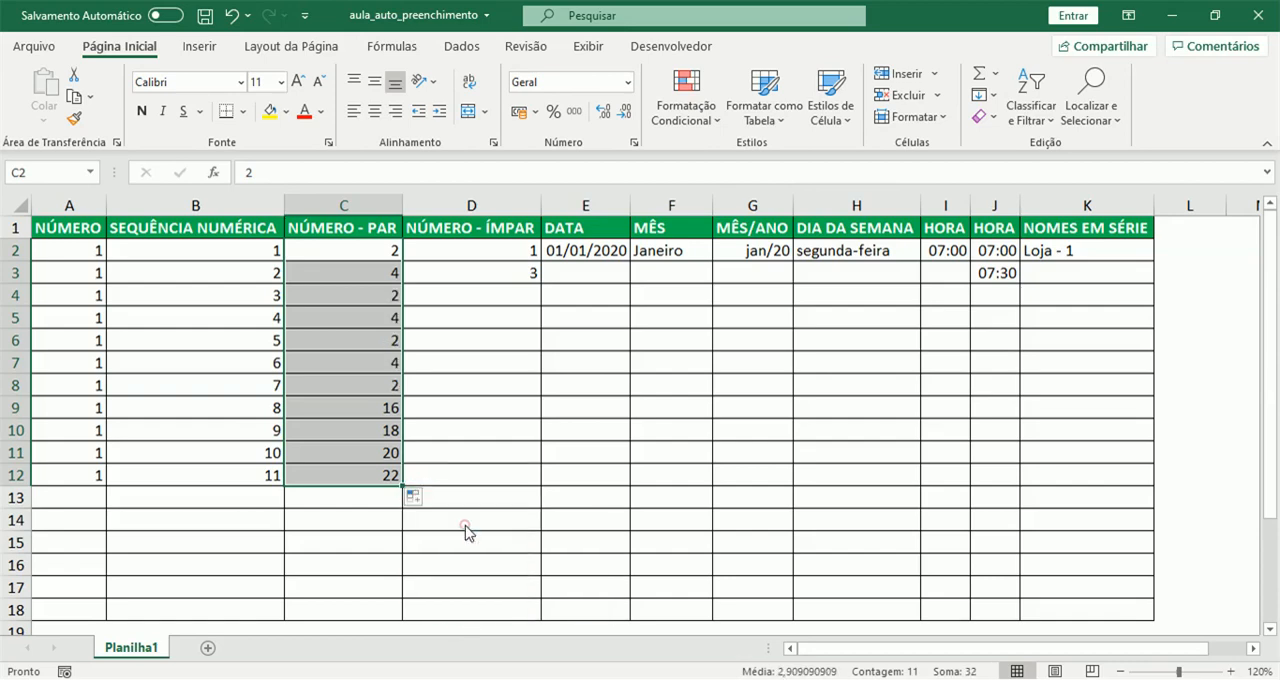
{"action": "left_click", "coordinate": [416, 503]}
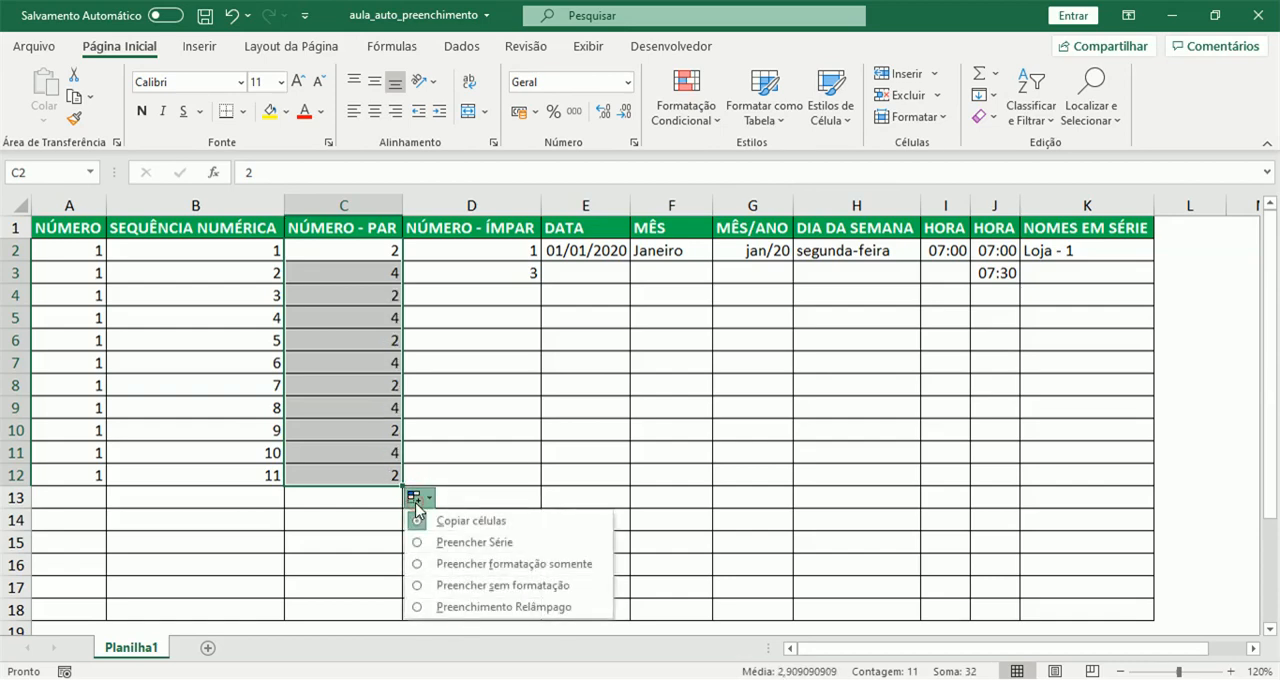
{"action": "left_click", "coordinate": [437, 540]}
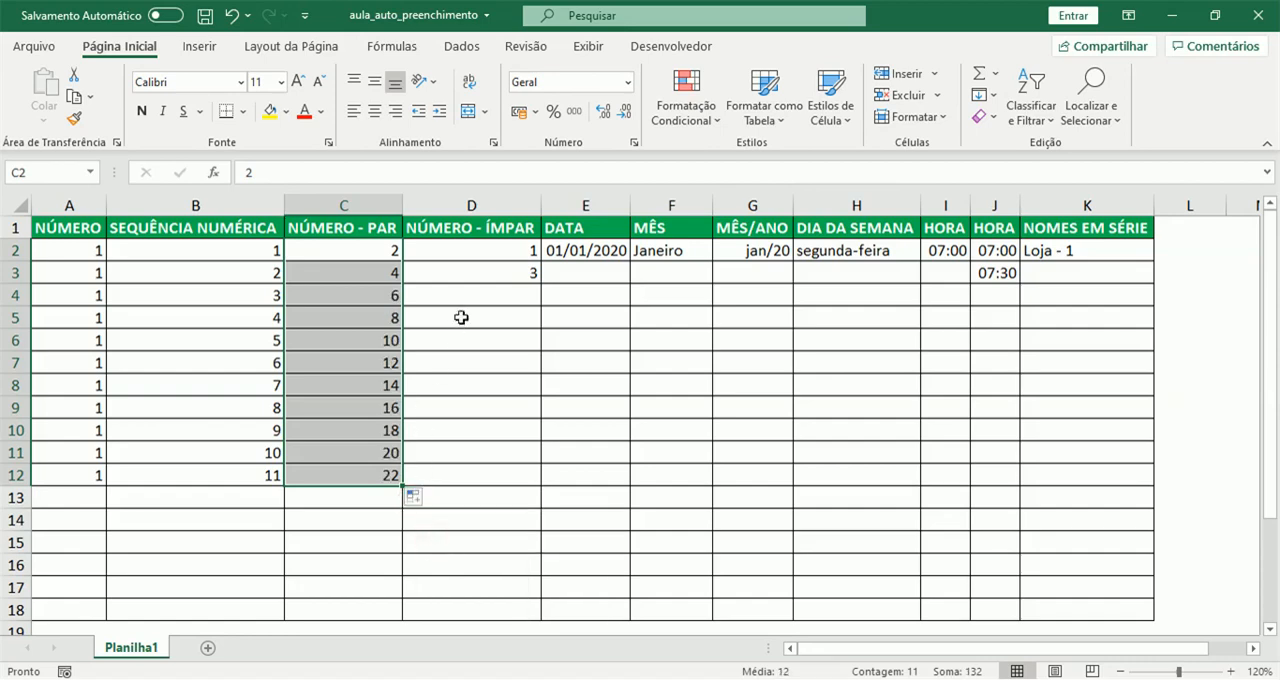
- Extend the odd-number series in the NÚMERO - ÍMPAR column from D2:D3 down to D12
{"action": "left_click_drag", "start_coordinate": [493, 244], "coordinate": [537, 480]}
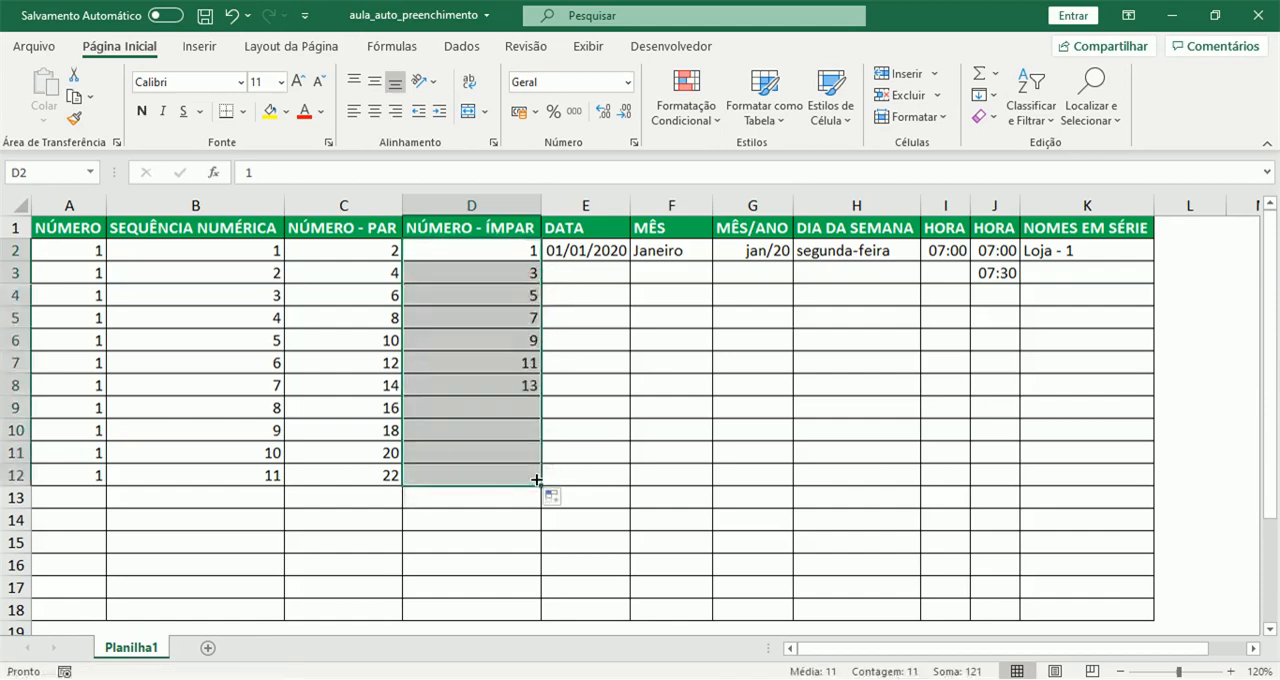
{"action": "left_click", "coordinate": [489, 382]}
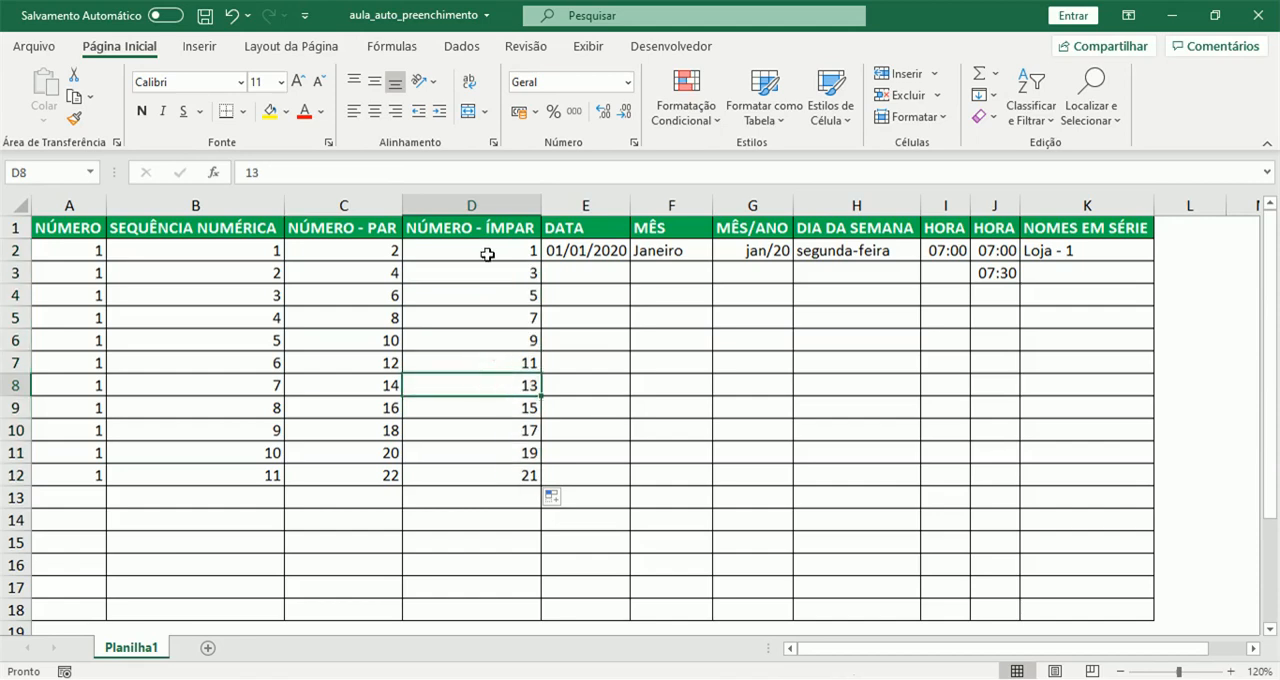
{"action": "left_click", "coordinate": [277, 250]}
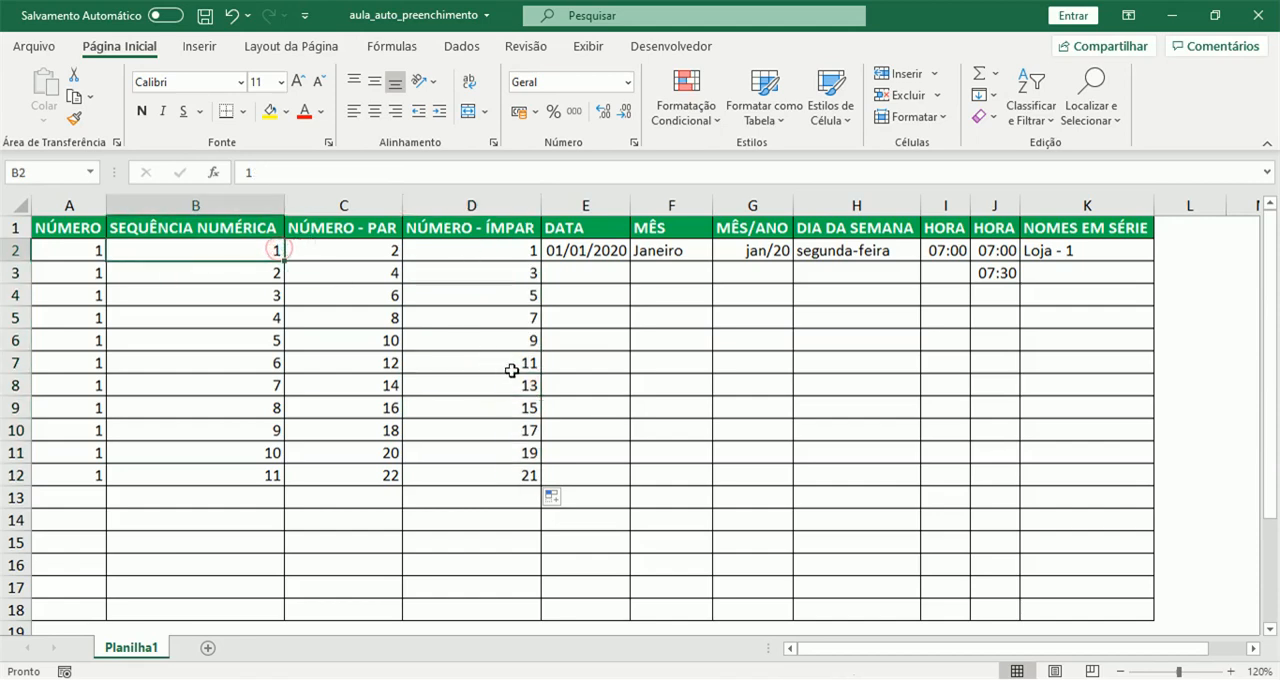
- Fill the DATA column with consecutive days from 01/01/2020 in E2 down to E5
{"action": "left_click", "coordinate": [590, 254]}
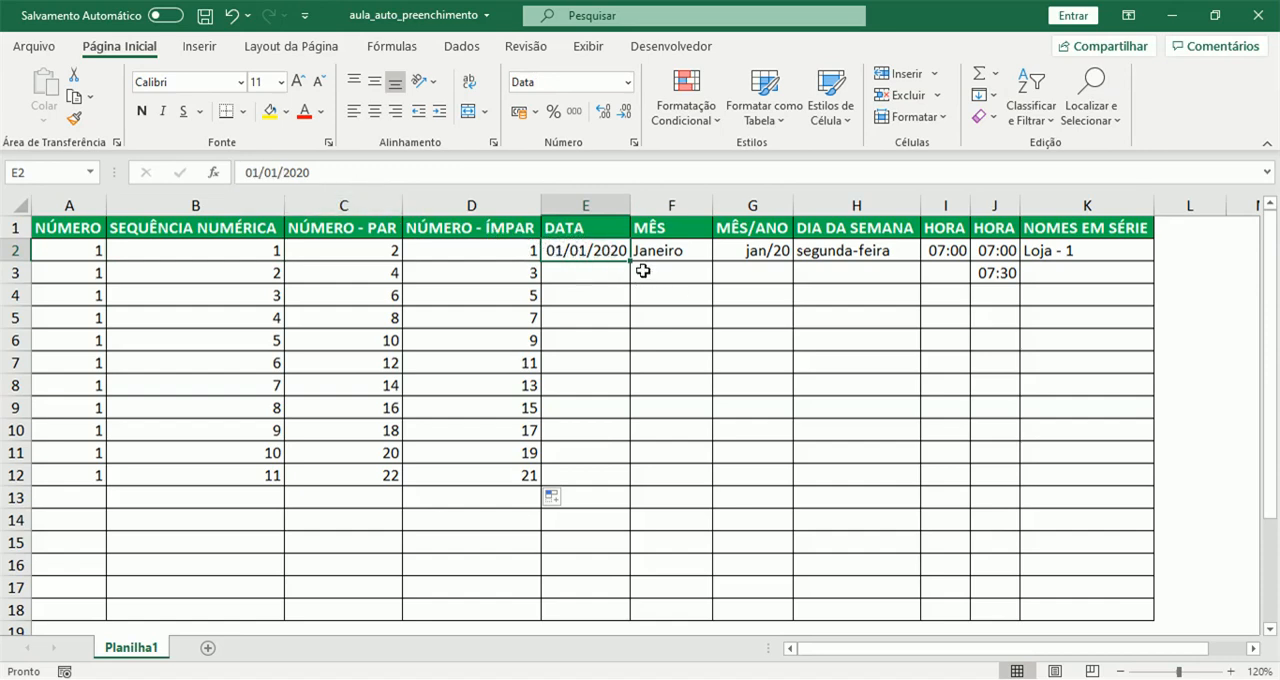
{"action": "left_click_drag", "start_coordinate": [631, 263], "coordinate": [632, 277]}
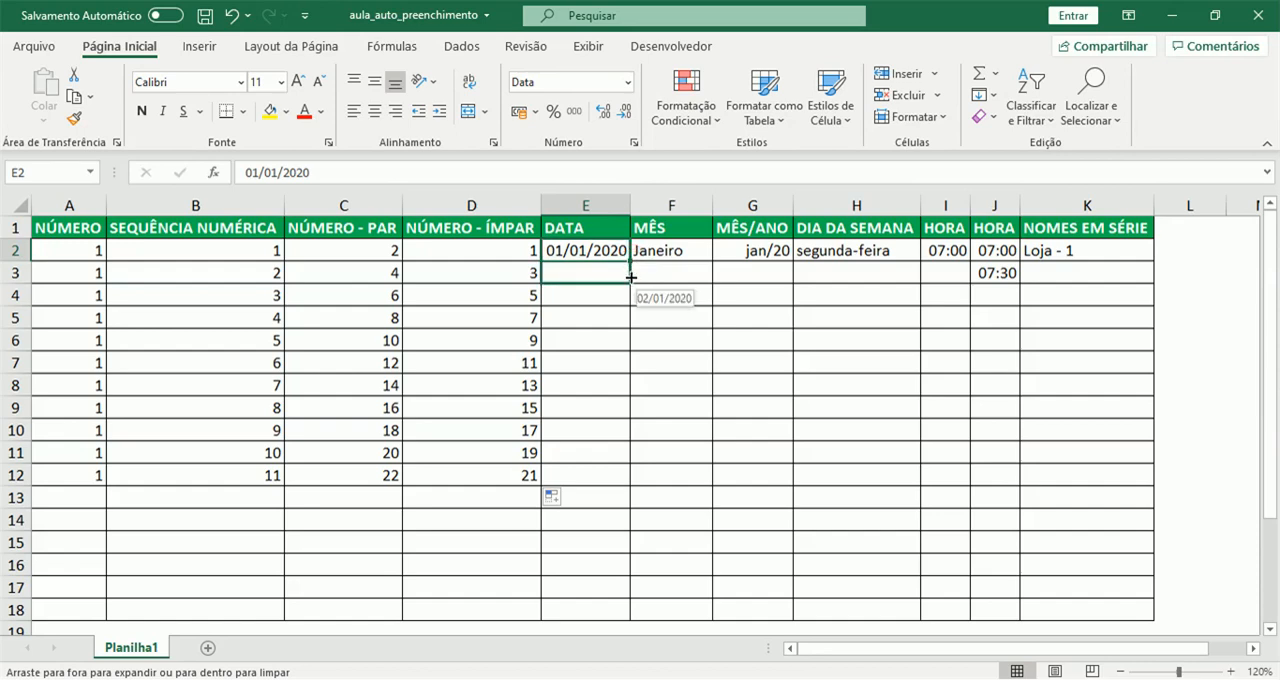
{"action": "left_click_drag", "start_coordinate": [632, 277], "coordinate": [624, 323]}
{"action": "left_click", "coordinate": [622, 323]}
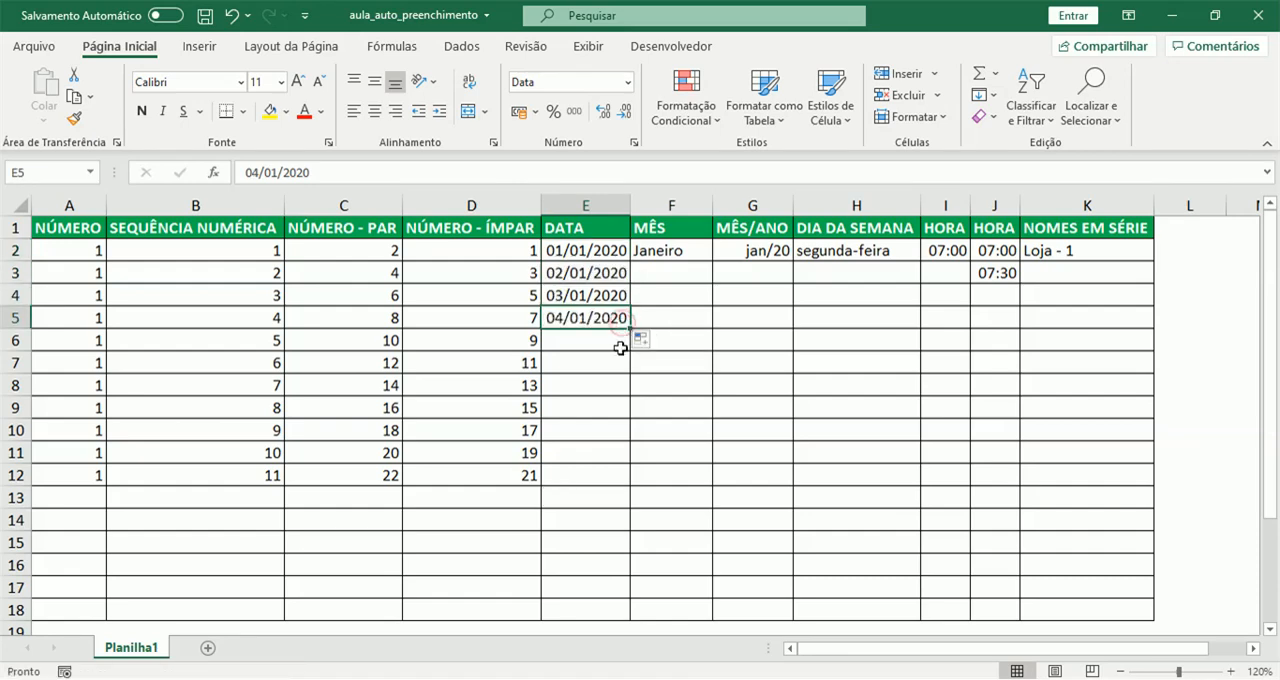
- Change the date in cell E5 to 29/01/2020
{"action": "left_click", "coordinate": [258, 174]}
{"action": "key", "text": "BackSpace"}
{"action": "key", "text": "BackSpace"}
{"action": "type", "text": "29"}
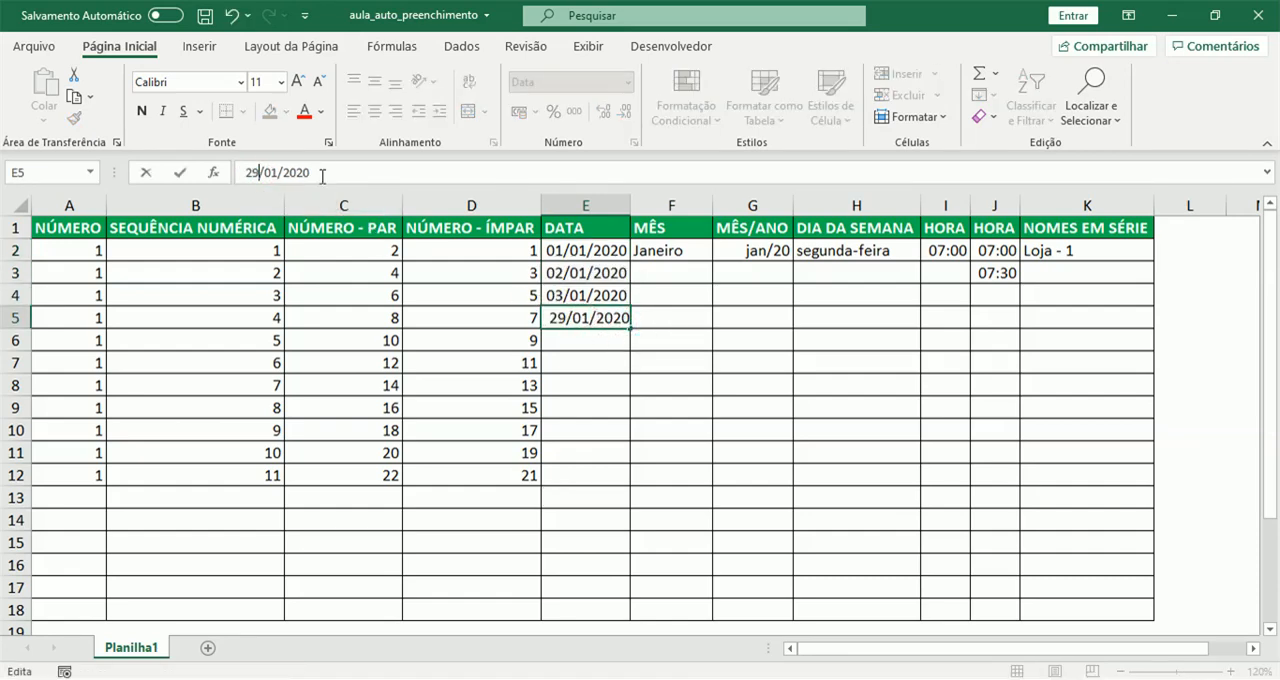
{"action": "key", "text": "Return"}
- Fill consecutive dates from E5 down to E12 in the DATA column
{"action": "left_click", "coordinate": [618, 318]}
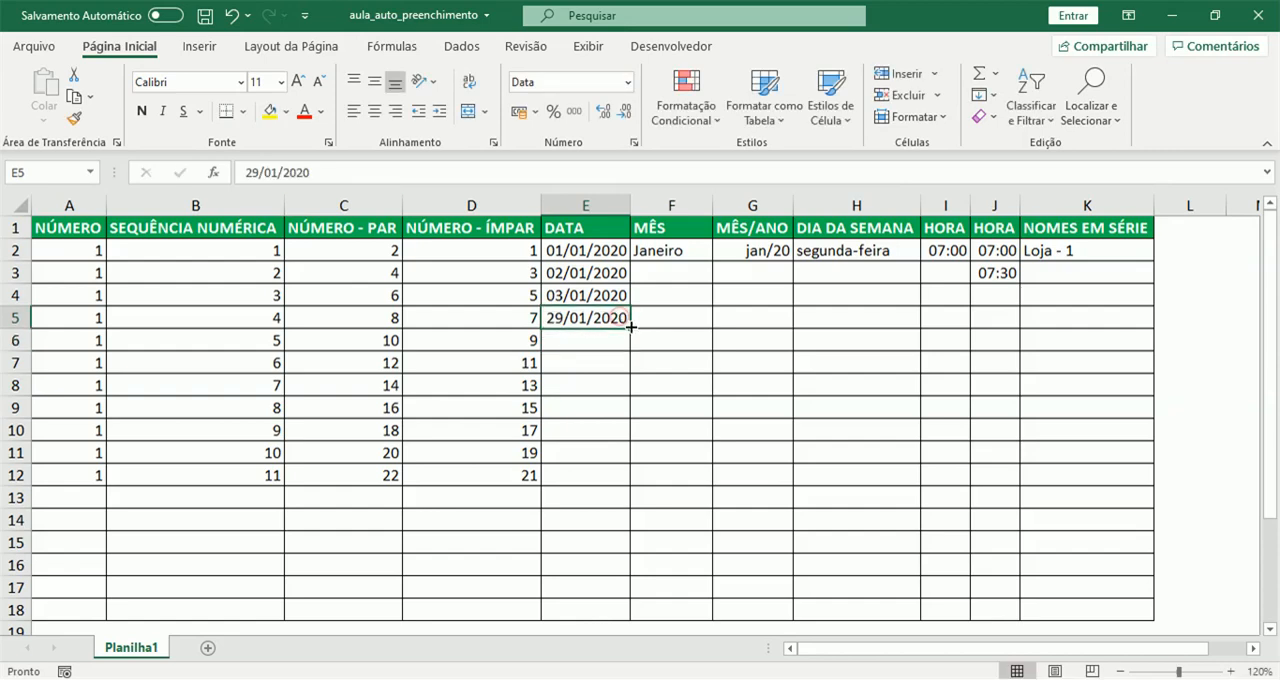
{"action": "left_click_drag", "start_coordinate": [629, 328], "coordinate": [630, 386]}
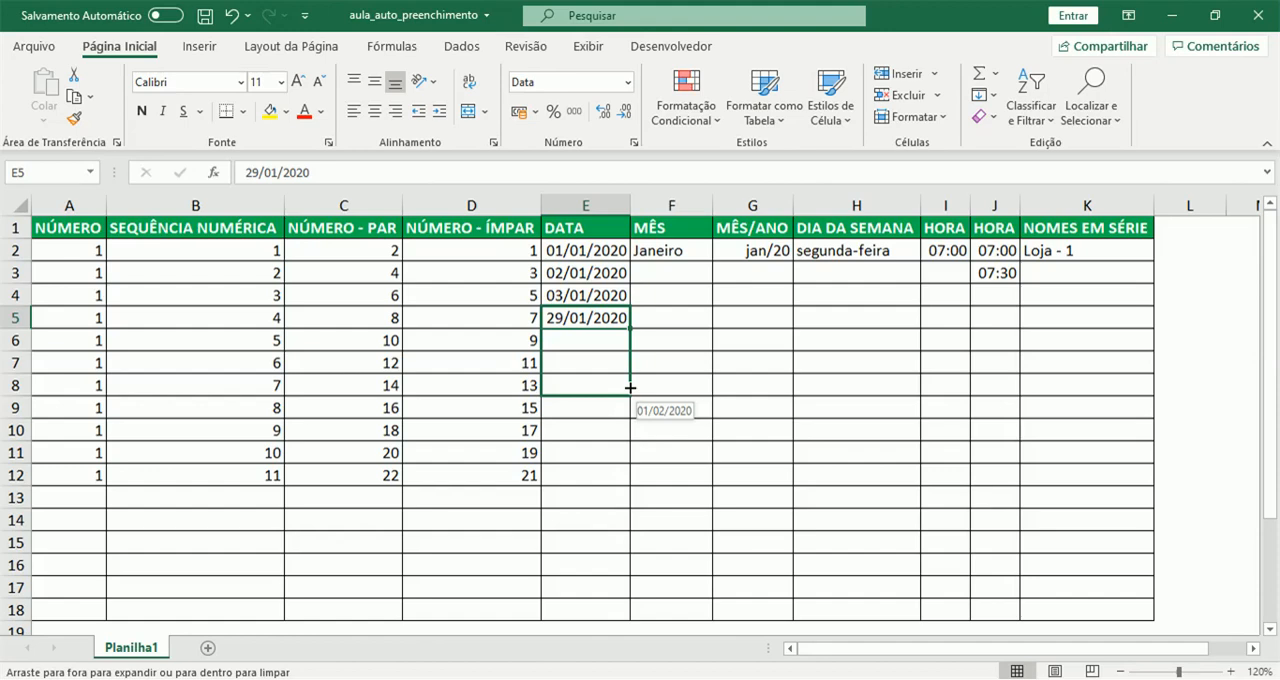
{"action": "left_click_drag", "start_coordinate": [630, 396], "coordinate": [609, 478]}
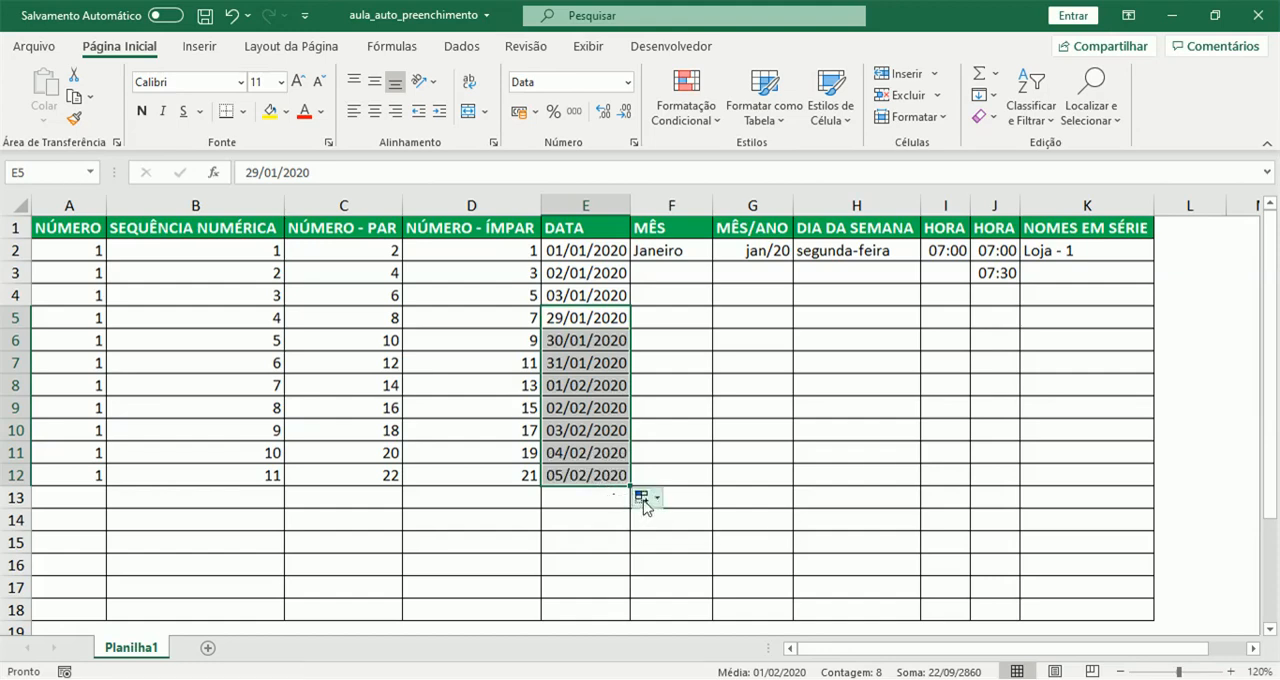
- Refill the DATA column from 01/01/2020 in E2 down to E12 using the fill-days AutoFill option
{"action": "left_click", "coordinate": [643, 499]}
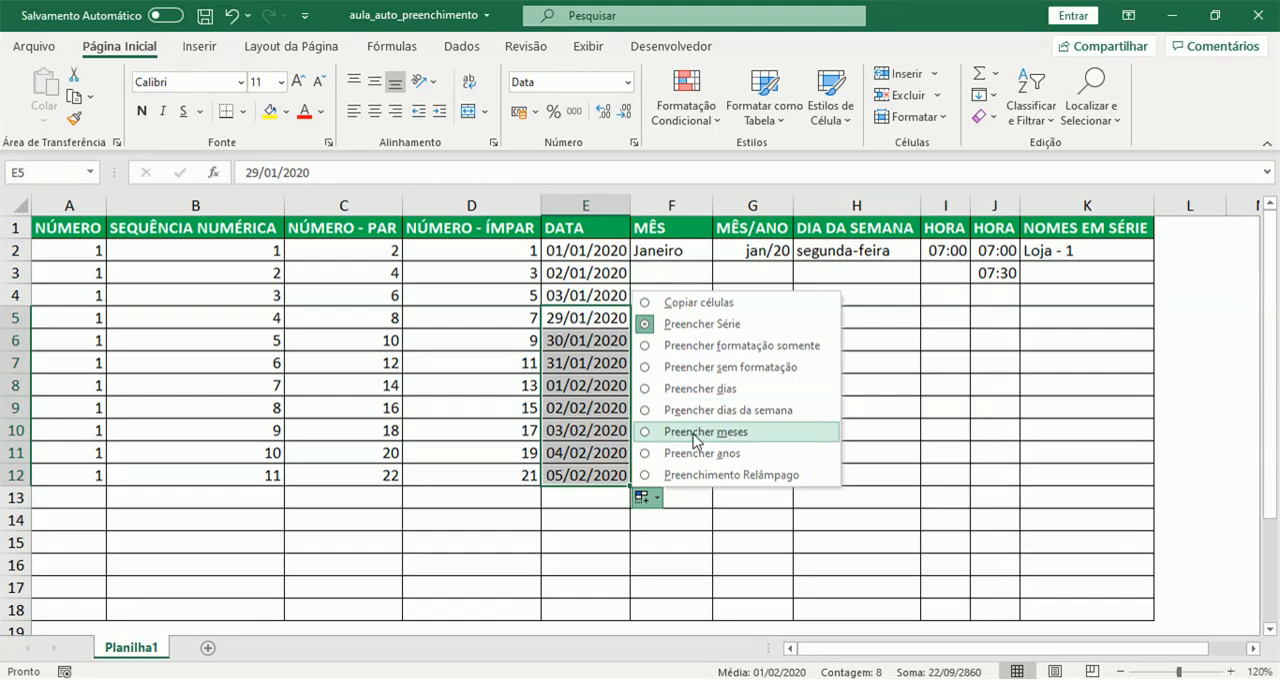
{"action": "left_click", "coordinate": [600, 256]}
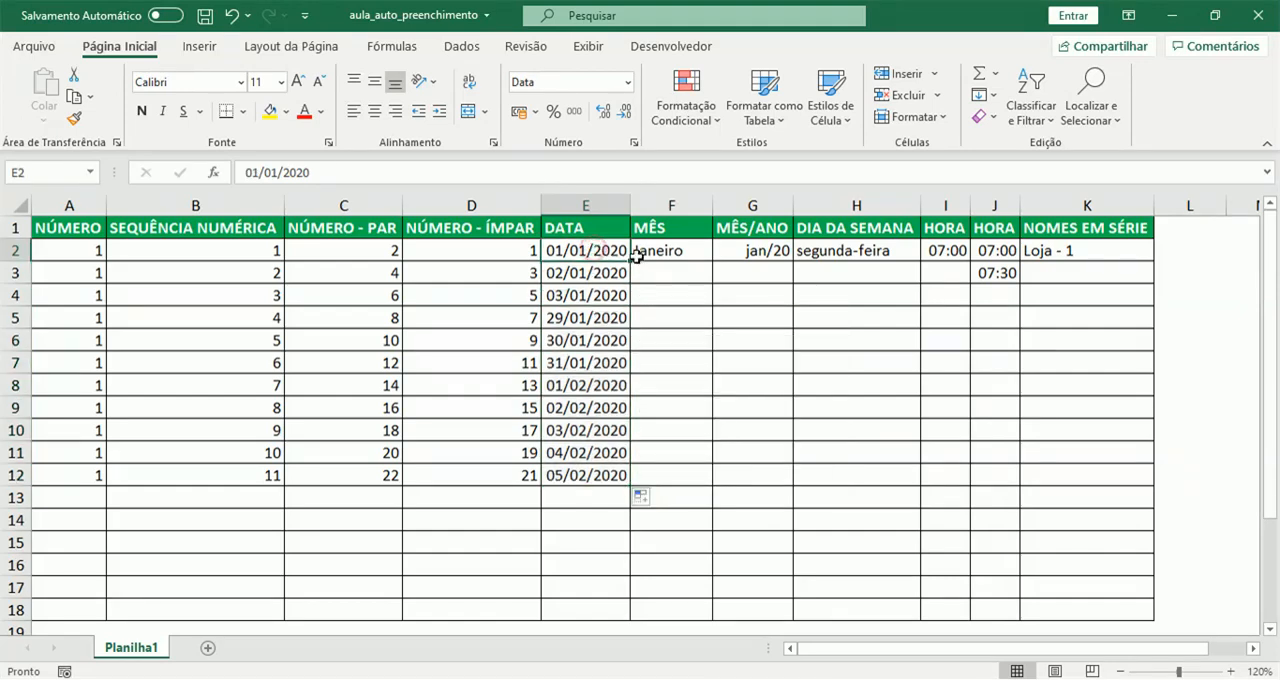
{"action": "left_click_drag", "start_coordinate": [636, 257], "coordinate": [620, 481]}
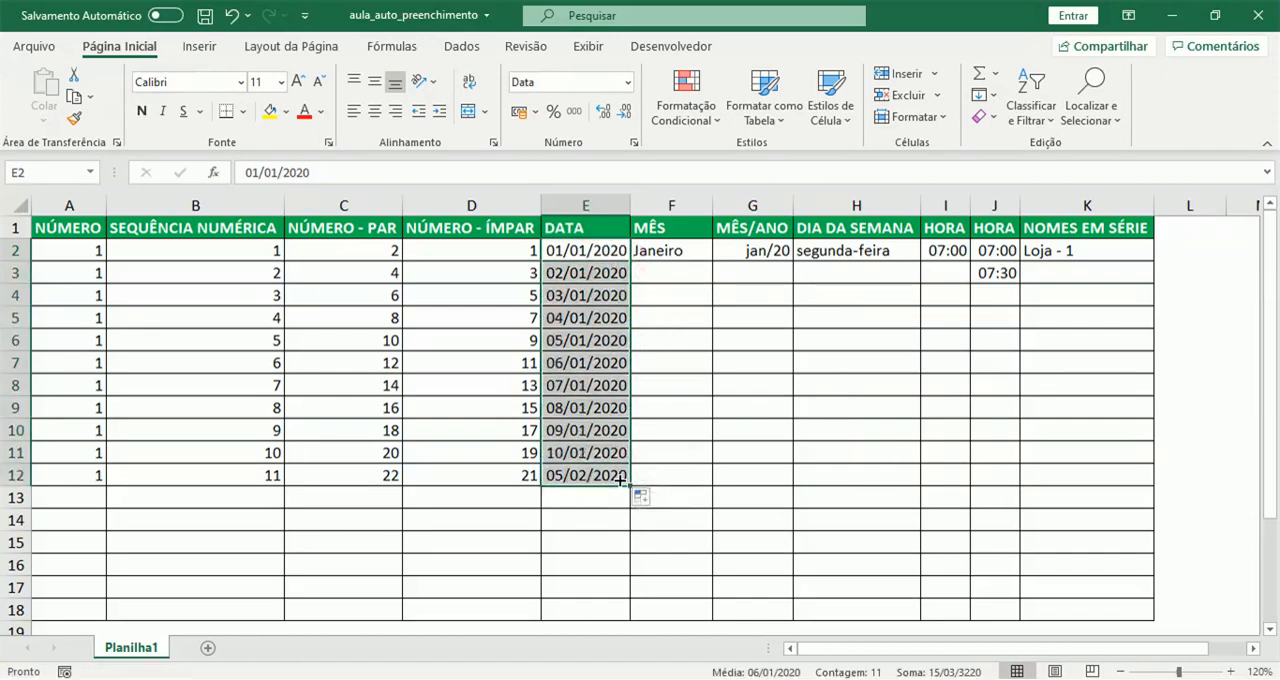
{"action": "left_click", "coordinate": [642, 497]}
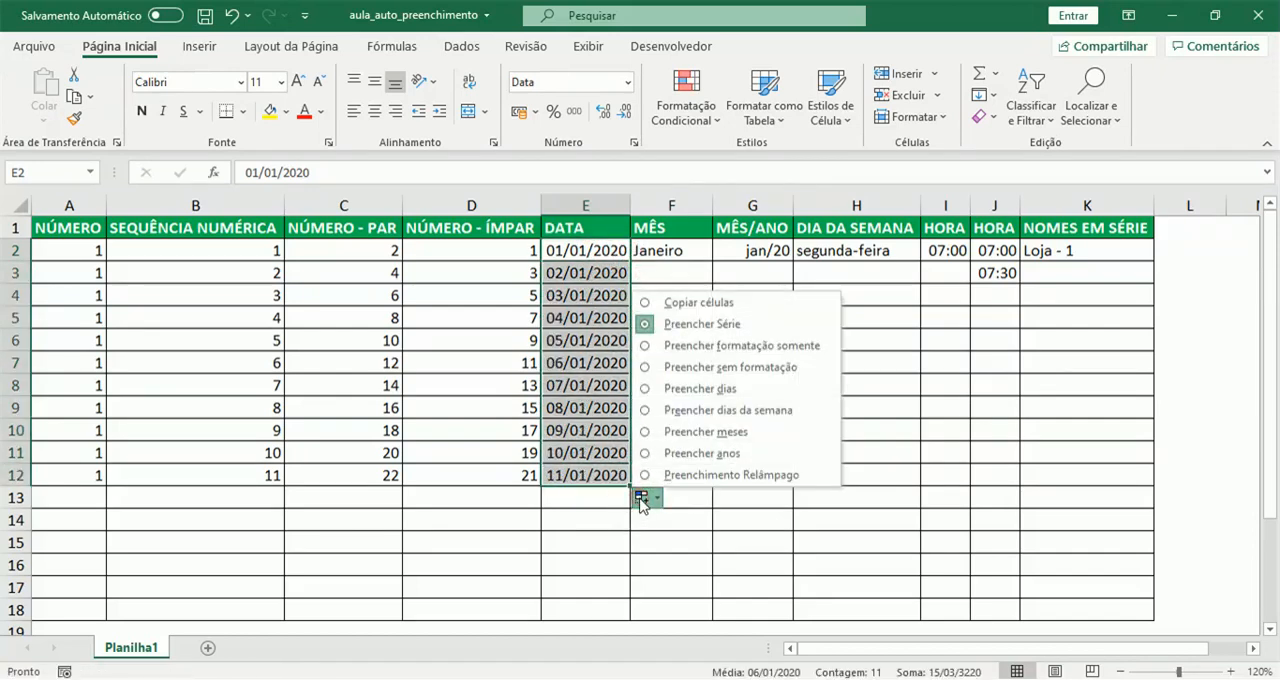
{"action": "left_click", "coordinate": [662, 390]}
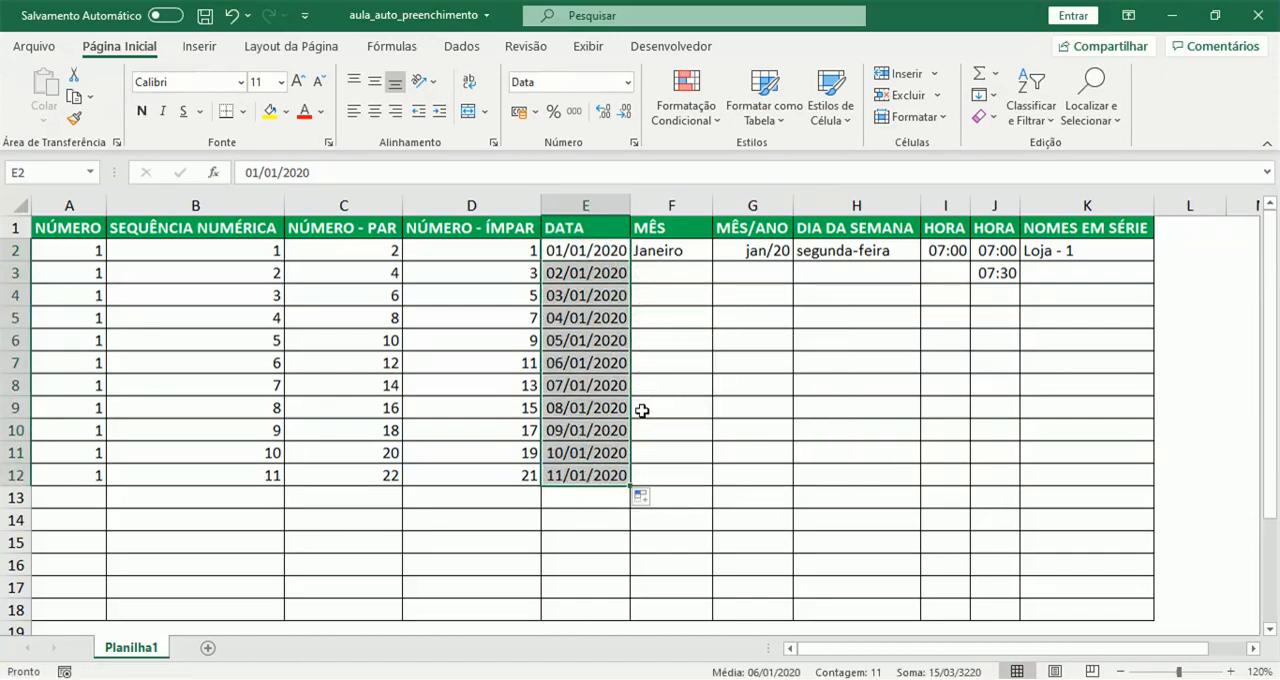
- Try filling the dates in E2:E12 by weekdays only and by months through the AutoFill options
{"action": "left_click", "coordinate": [642, 497]}
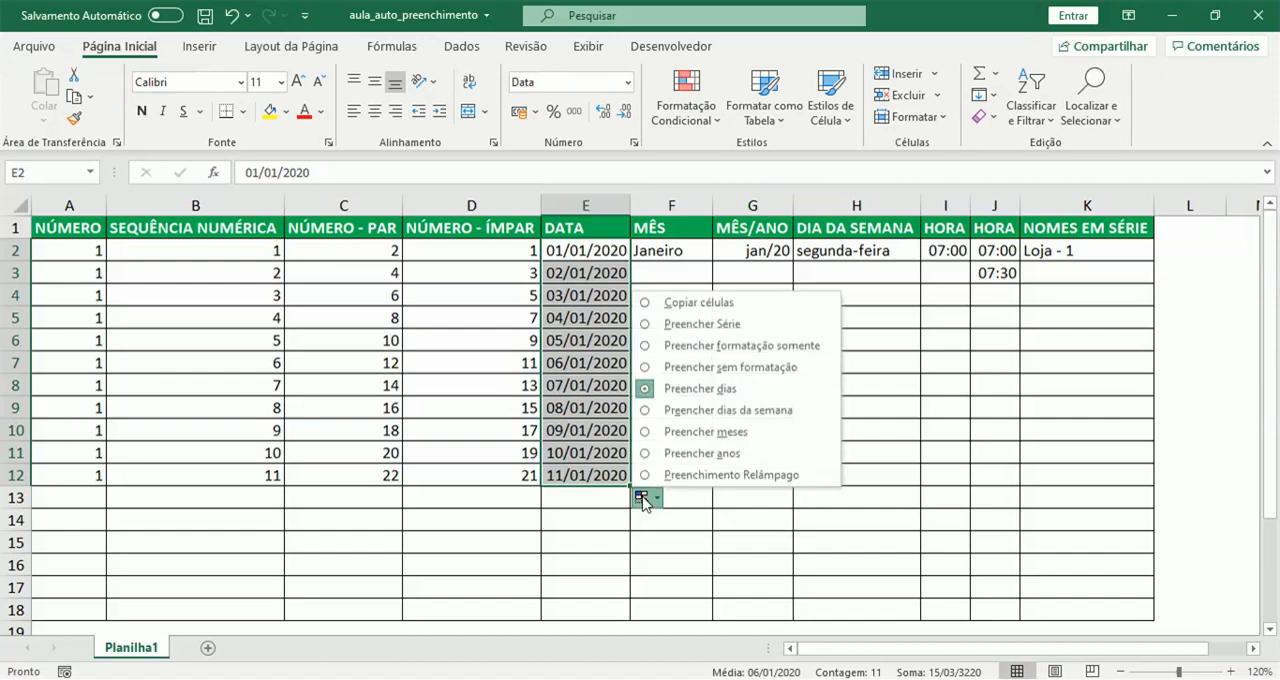
{"action": "left_click", "coordinate": [645, 411]}
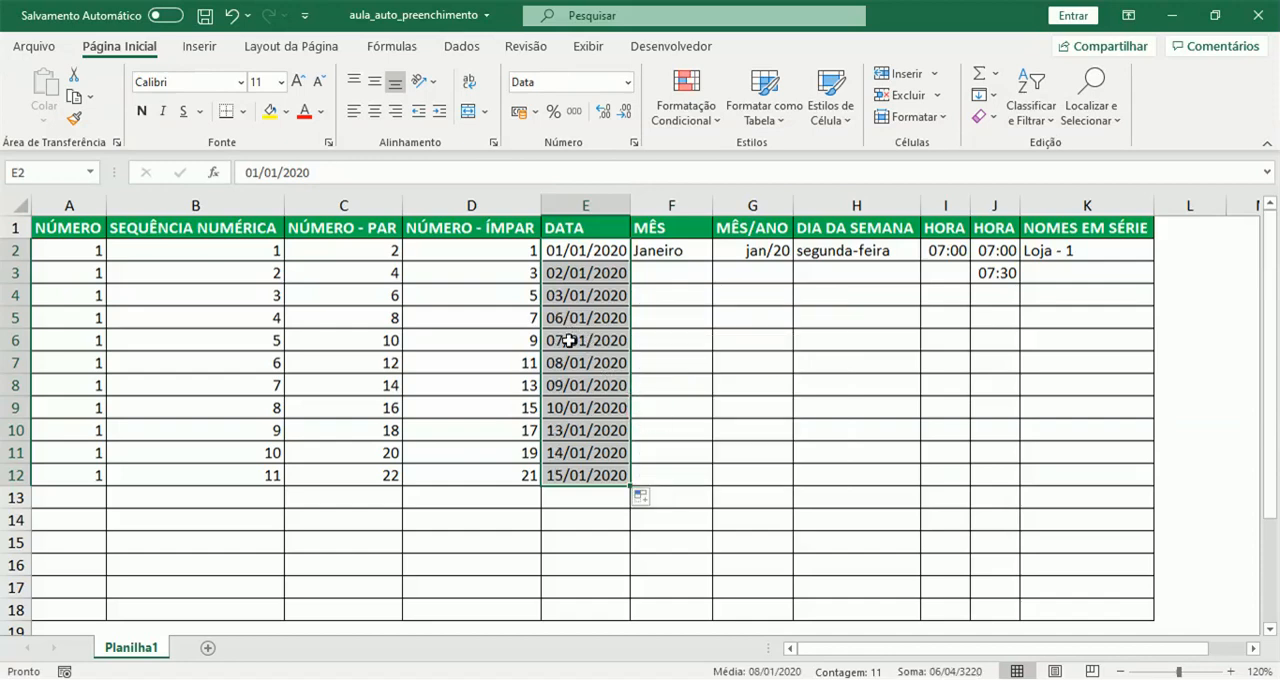
{"action": "left_click", "coordinate": [645, 503]}
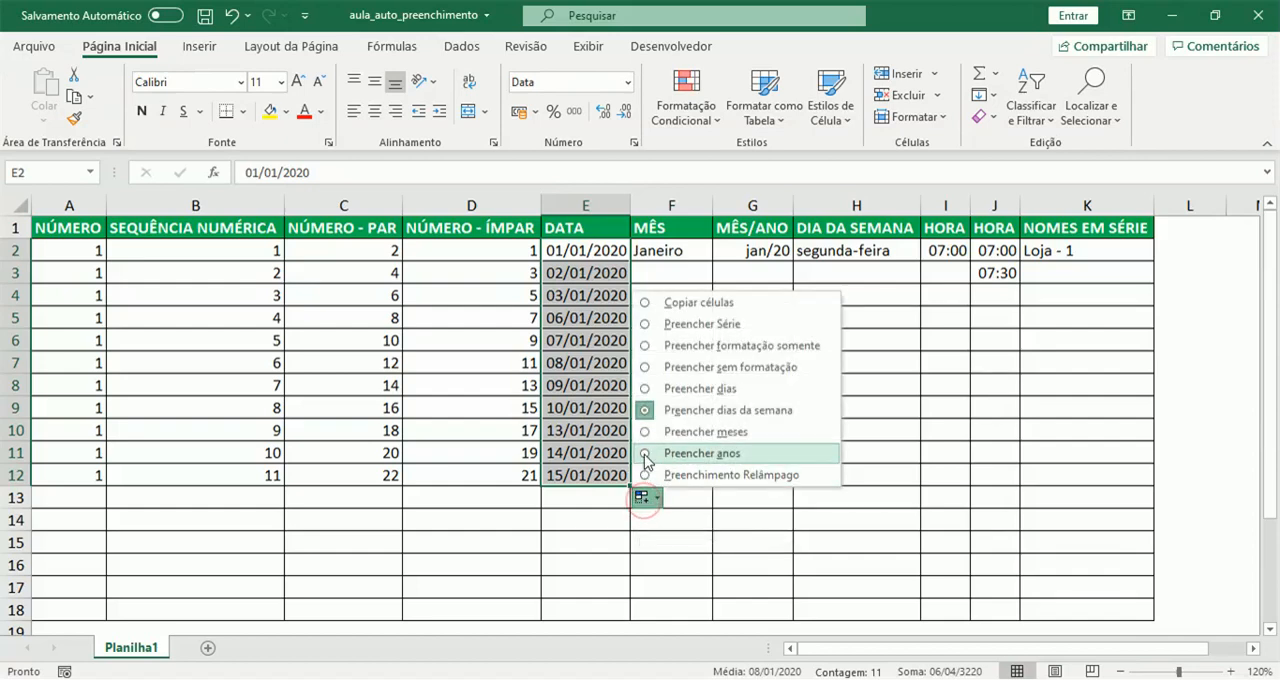
{"action": "left_click", "coordinate": [648, 436]}
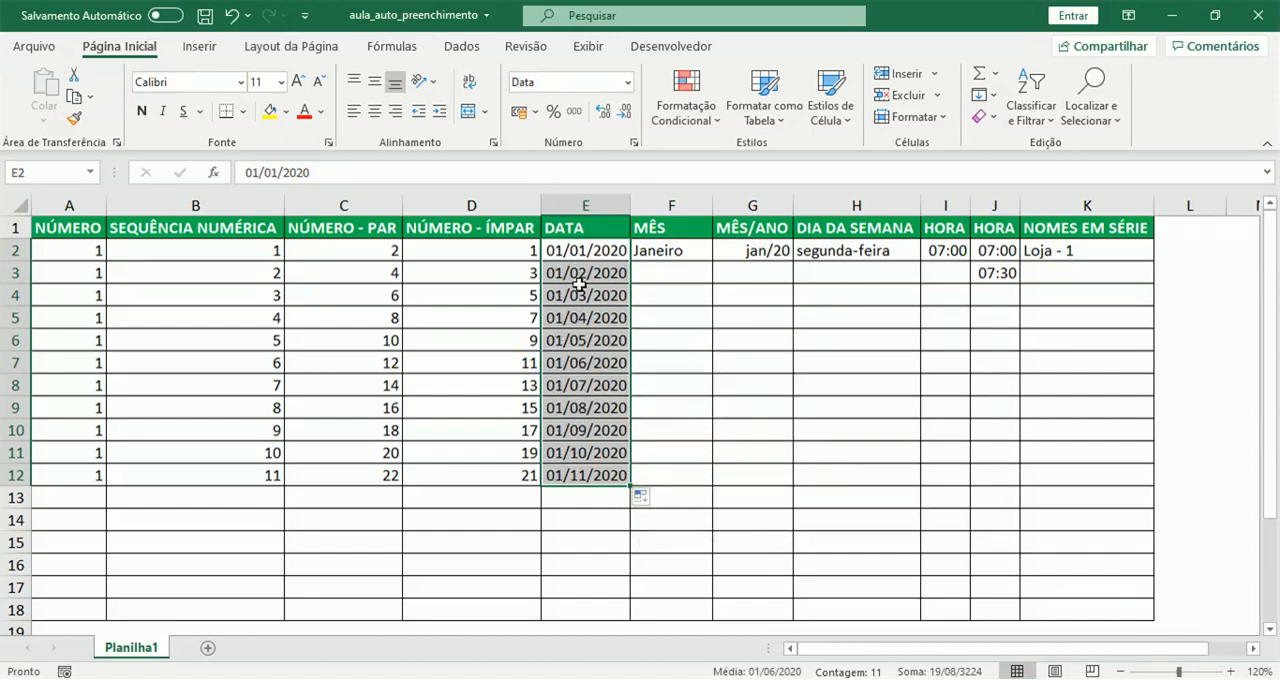
- Try filling the dates in E2:E12 by years, and return them to the default fill series
{"action": "left_click", "coordinate": [648, 504]}
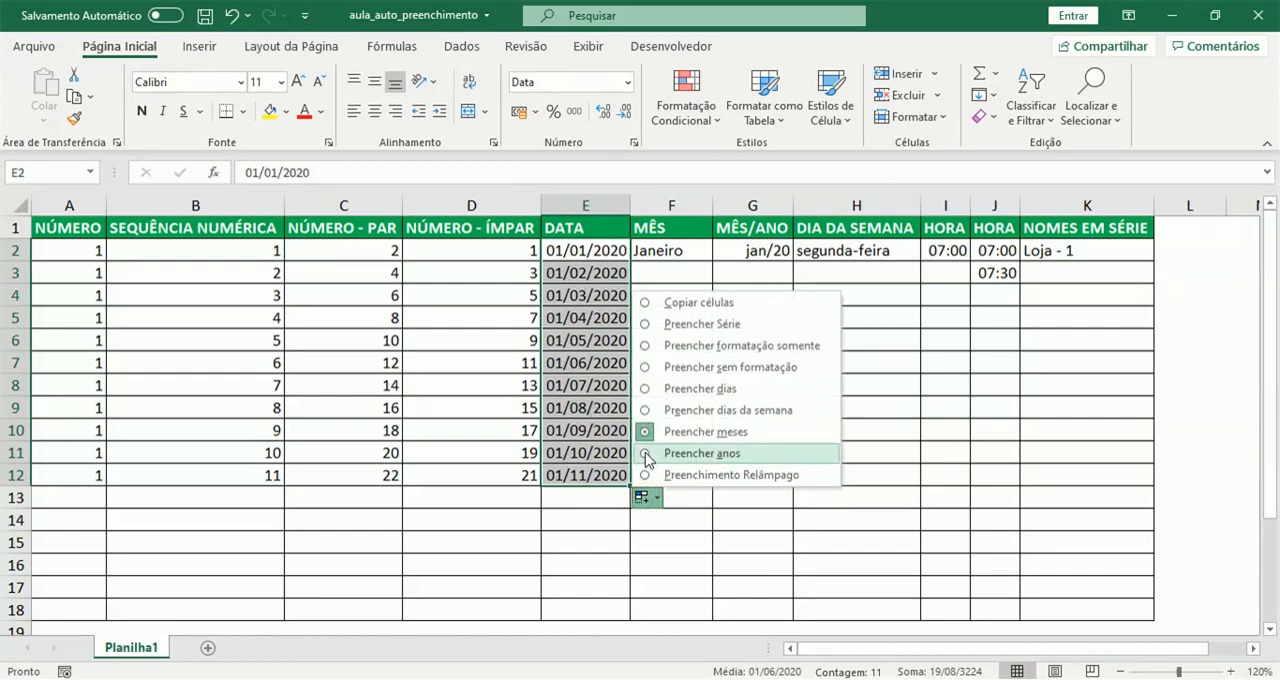
{"action": "left_click", "coordinate": [700, 453]}
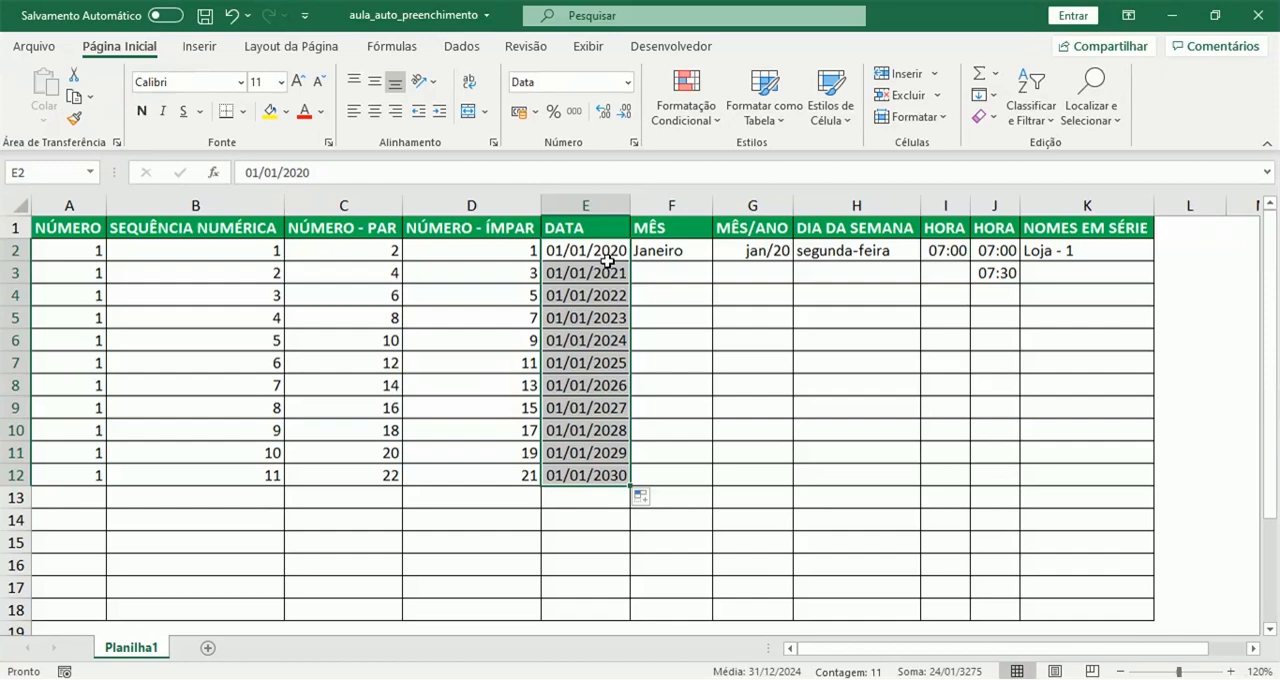
{"action": "left_click", "coordinate": [642, 498]}
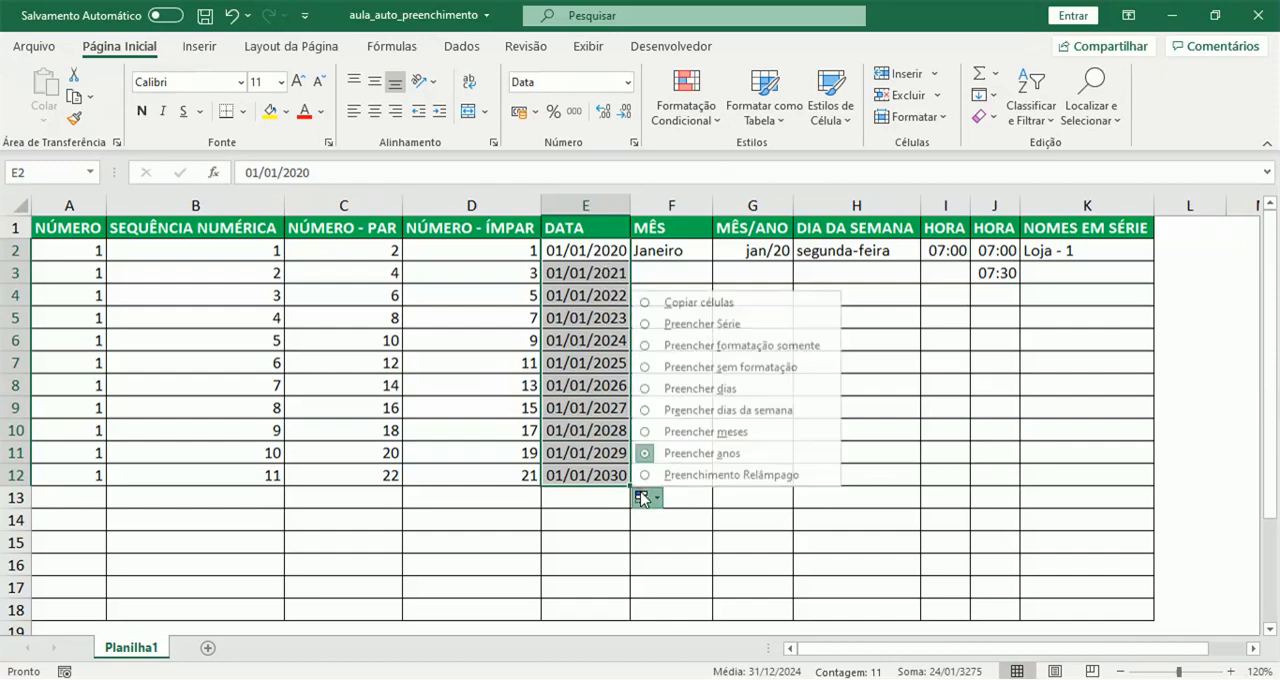
{"action": "left_click", "coordinate": [702, 324]}
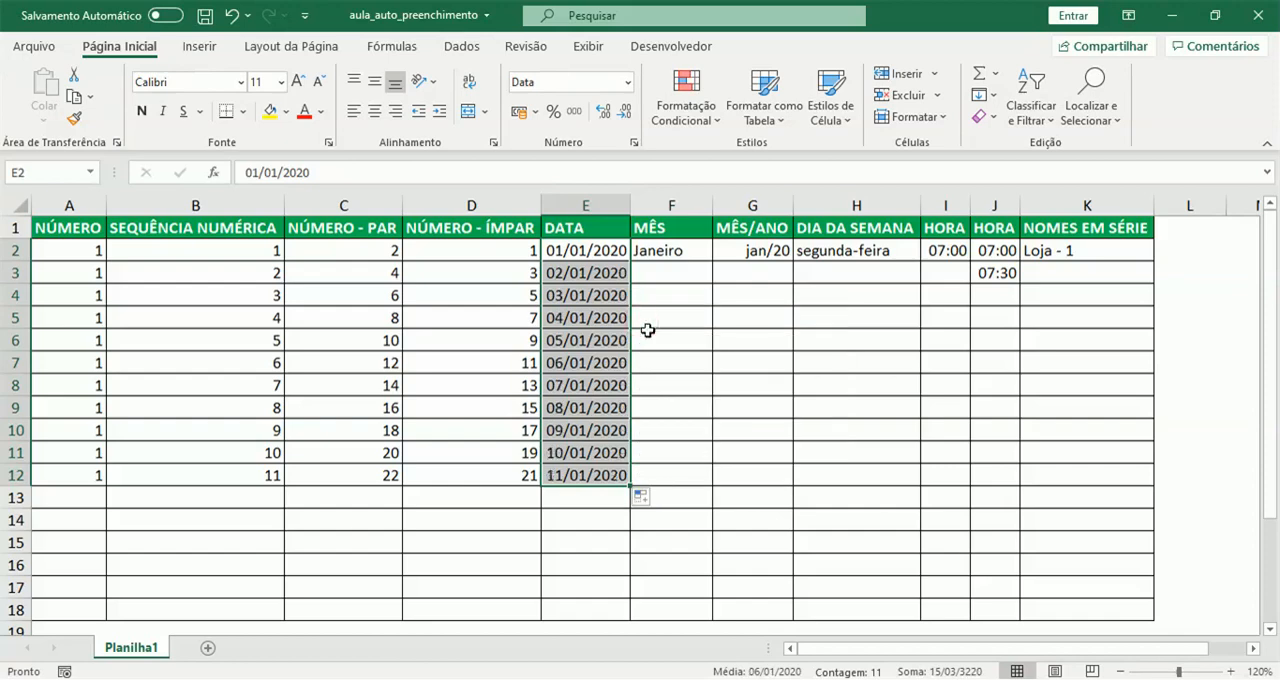
- Fill the MÊS column with consecutive month names from Janeiro in F2 down to F14
{"action": "left_click", "coordinate": [690, 252]}
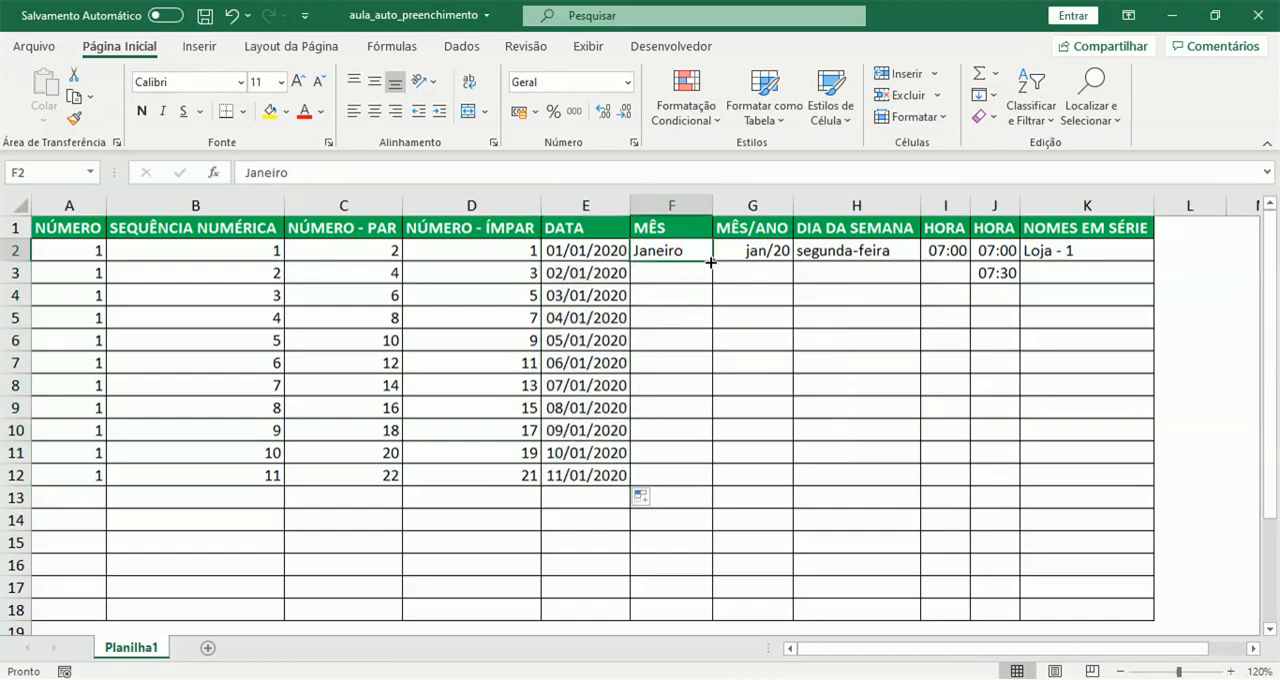
{"action": "left_click_drag", "start_coordinate": [711, 261], "coordinate": [712, 530]}
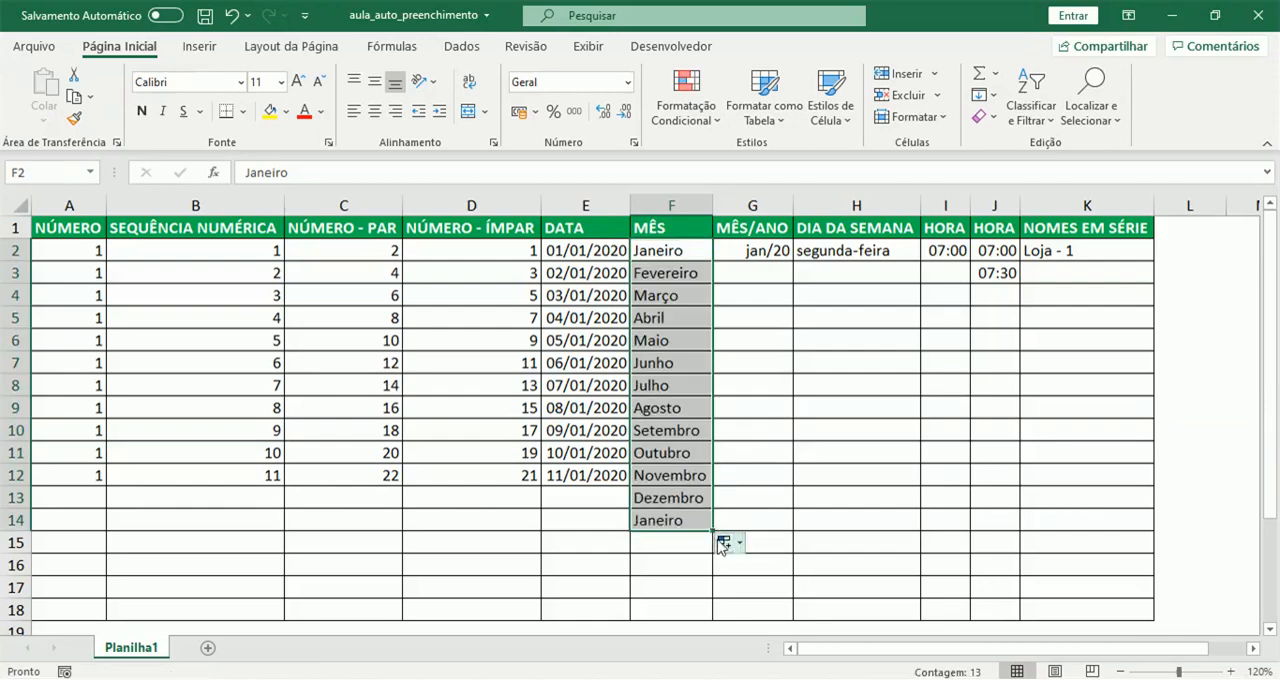
{"action": "left_click", "coordinate": [724, 542]}
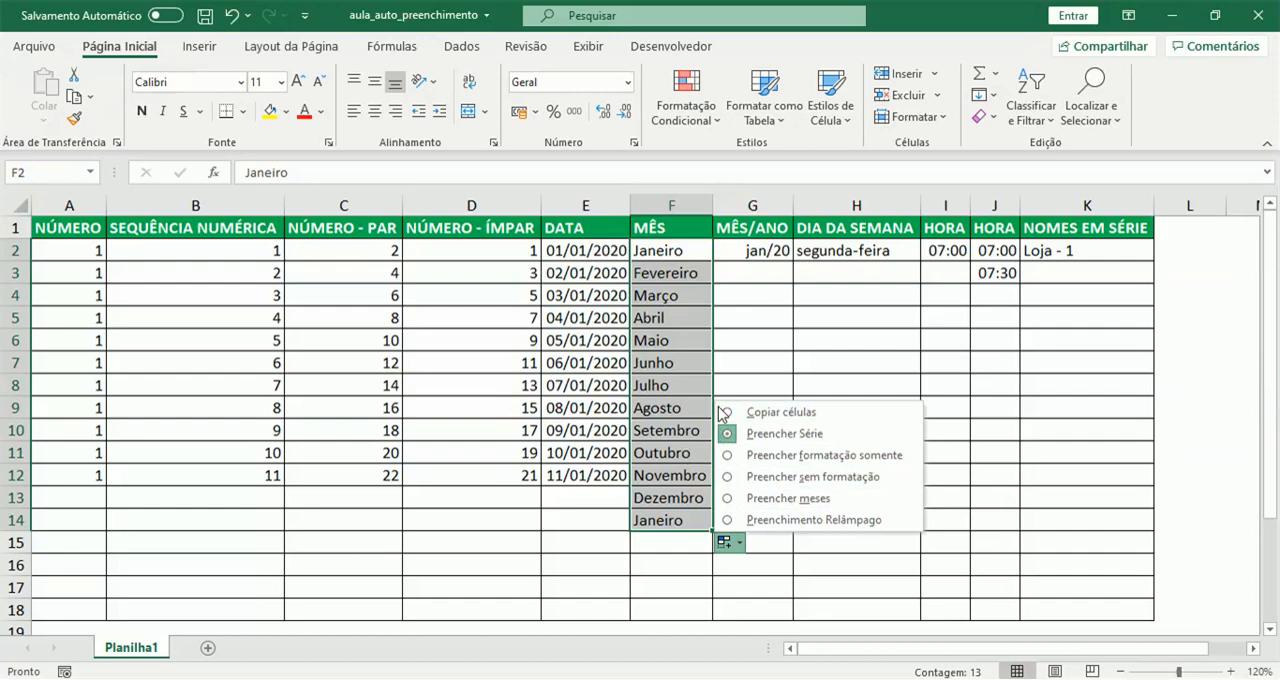
{"action": "left_click", "coordinate": [694, 322]}
{"action": "left_click", "coordinate": [683, 253]}
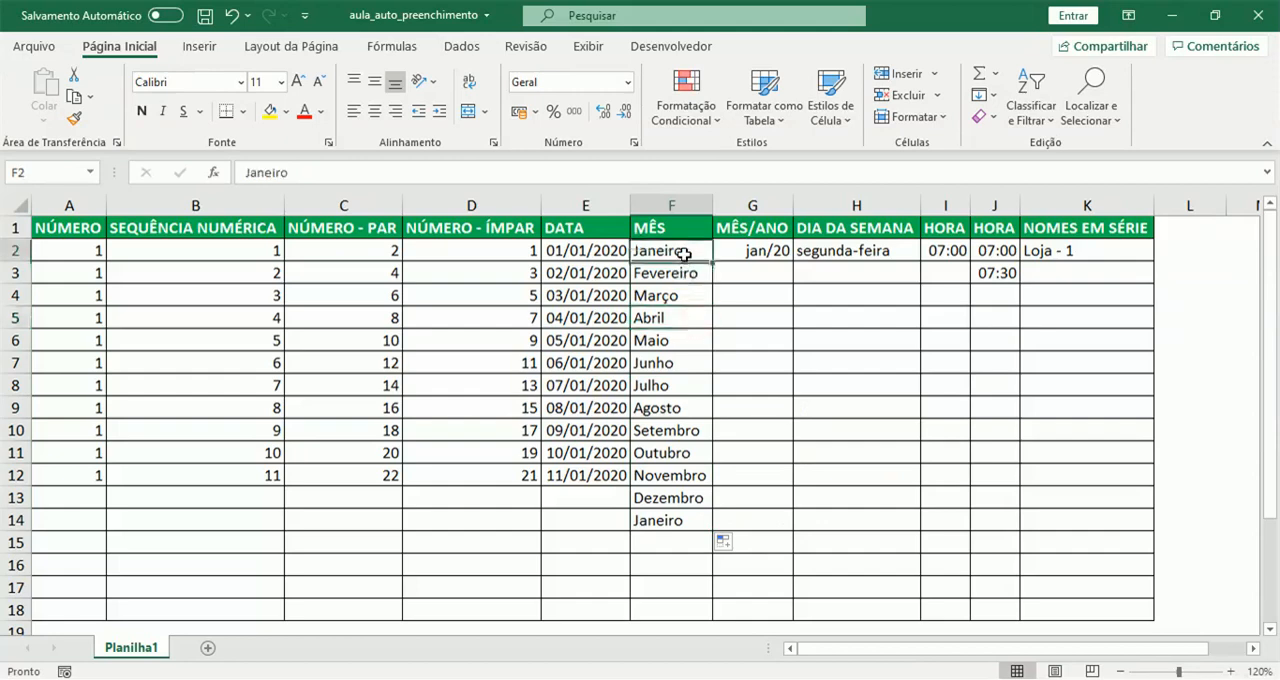
- Fill the MÊS/ANO column with consecutive months from jan/20 in G2 down to G14
{"action": "left_click", "coordinate": [755, 248]}
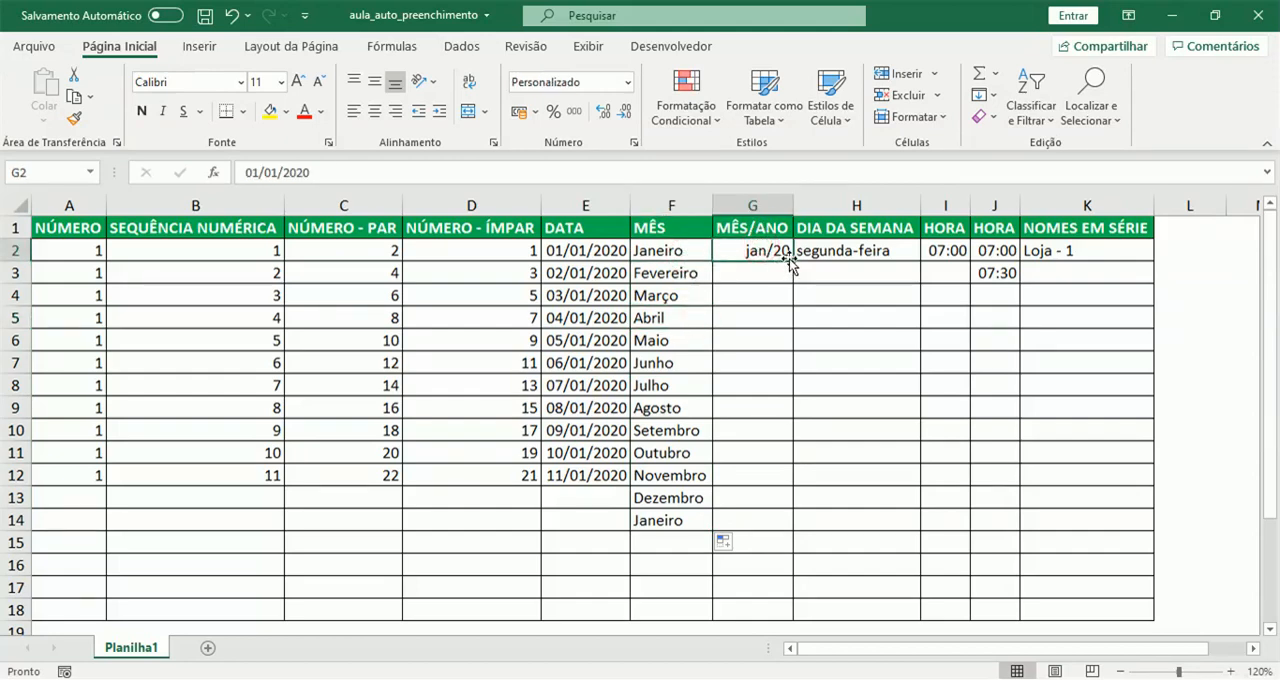
{"action": "left_click_drag", "start_coordinate": [790, 259], "coordinate": [791, 260]}
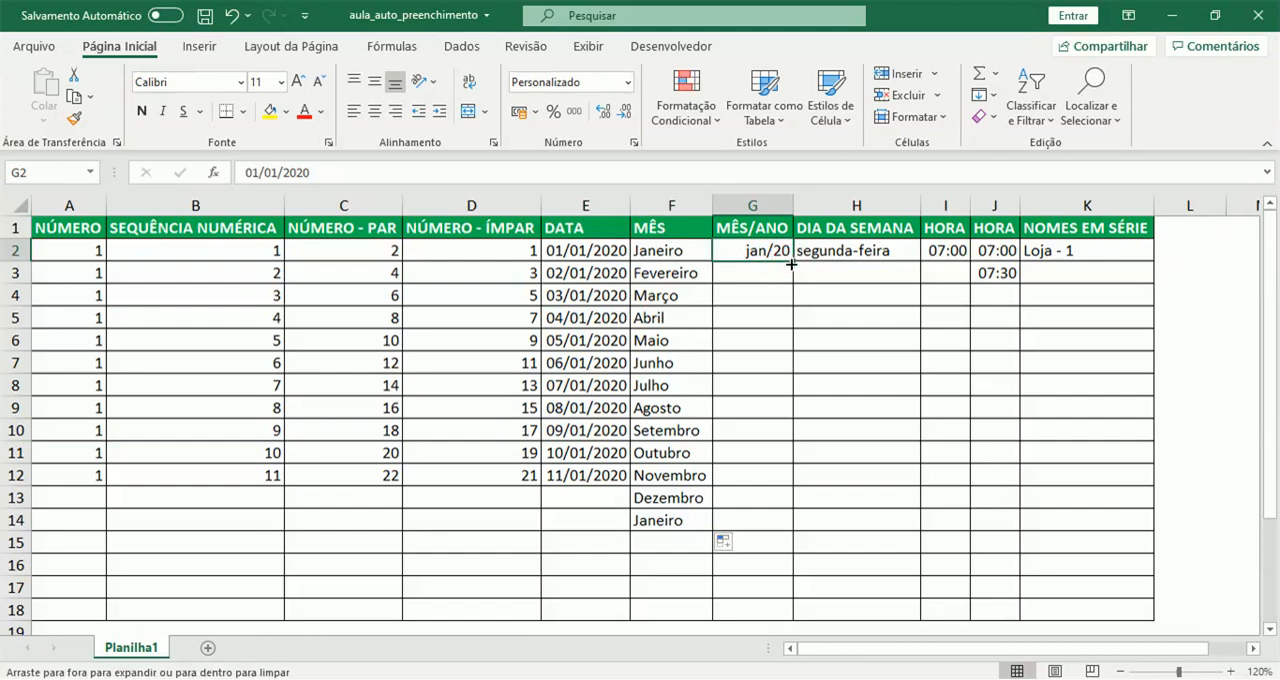
{"action": "left_click_drag", "start_coordinate": [791, 264], "coordinate": [769, 521]}
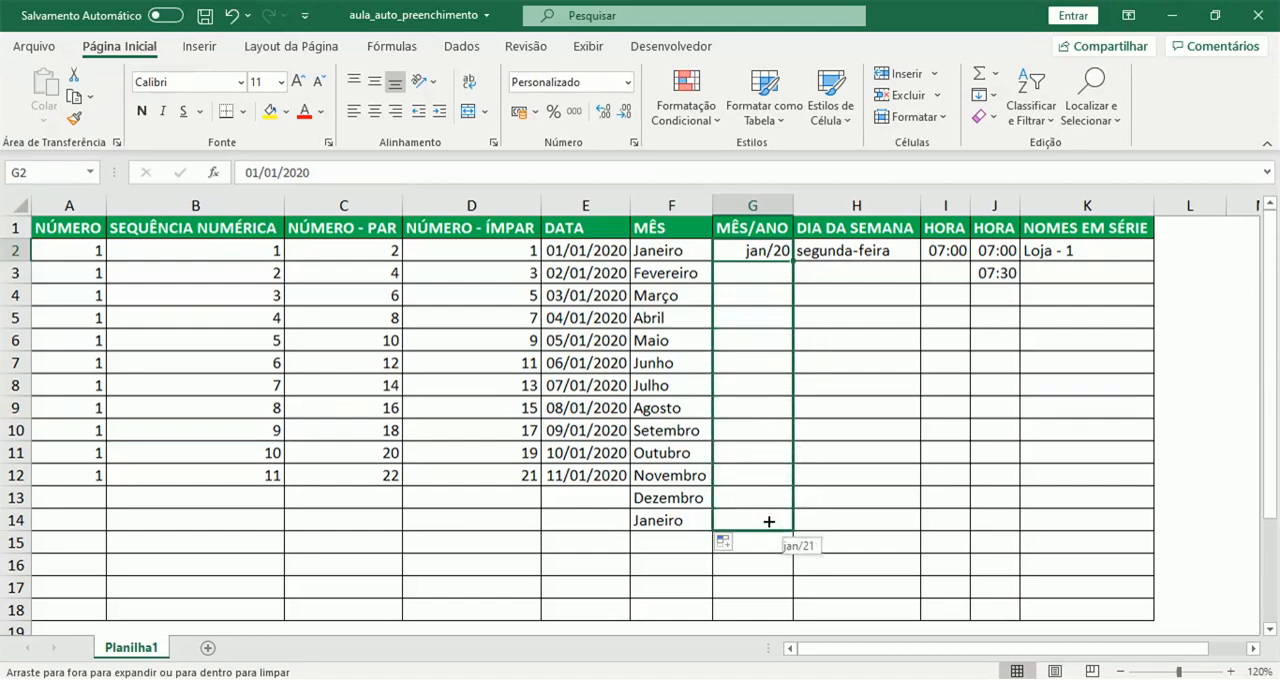
{"action": "left_click_drag", "start_coordinate": [769, 521], "coordinate": [766, 522]}
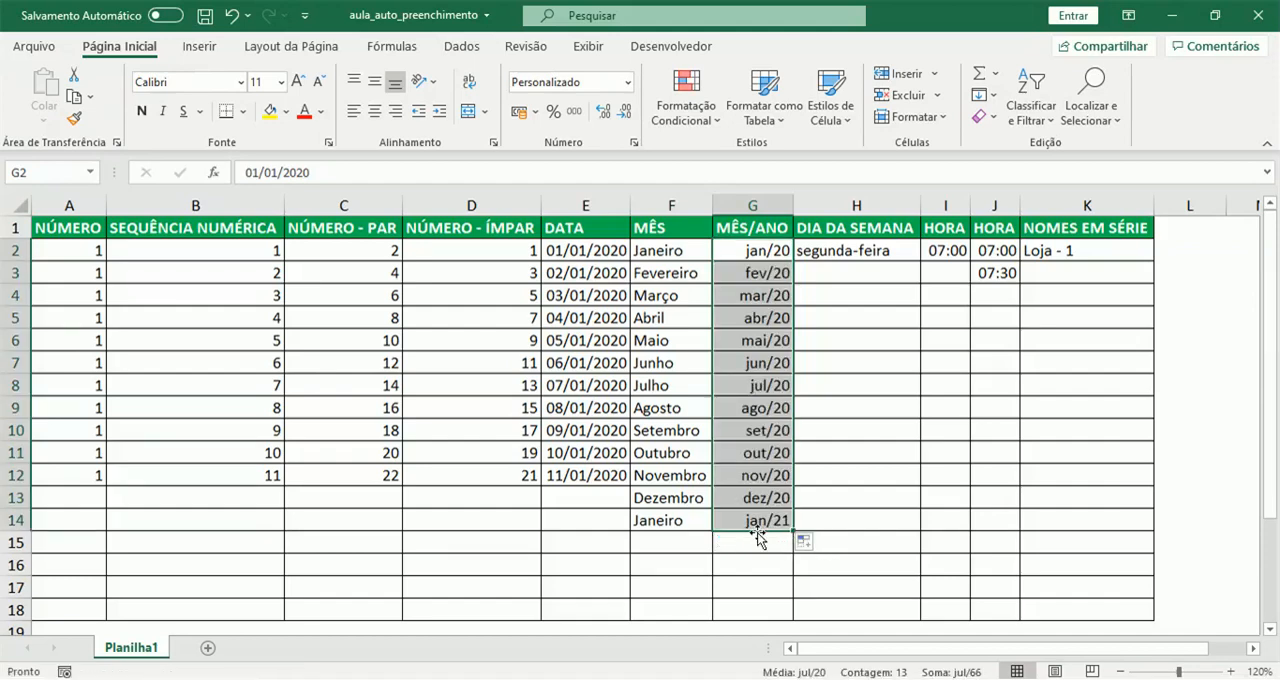
- Fill the DIA DA SEMANA column with consecutive day names from segunda-feira in H2 down to H14
{"action": "left_click", "coordinate": [829, 245]}
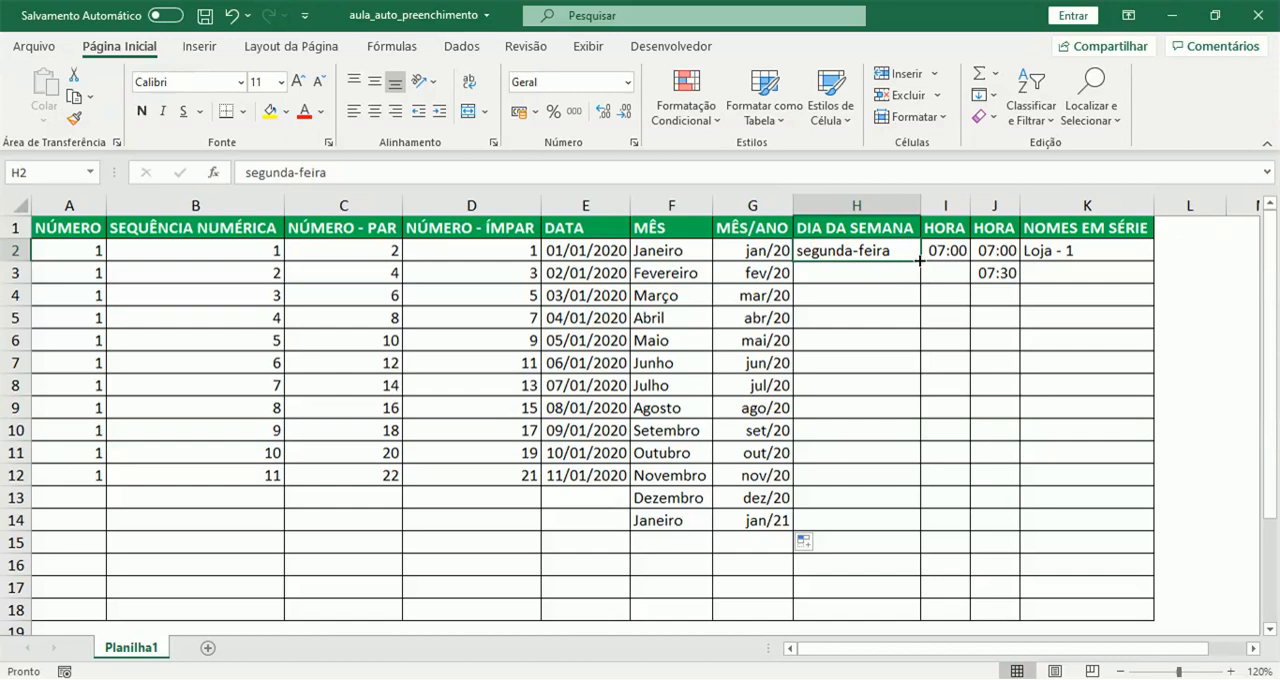
{"action": "double_click", "coordinate": [919, 261]}
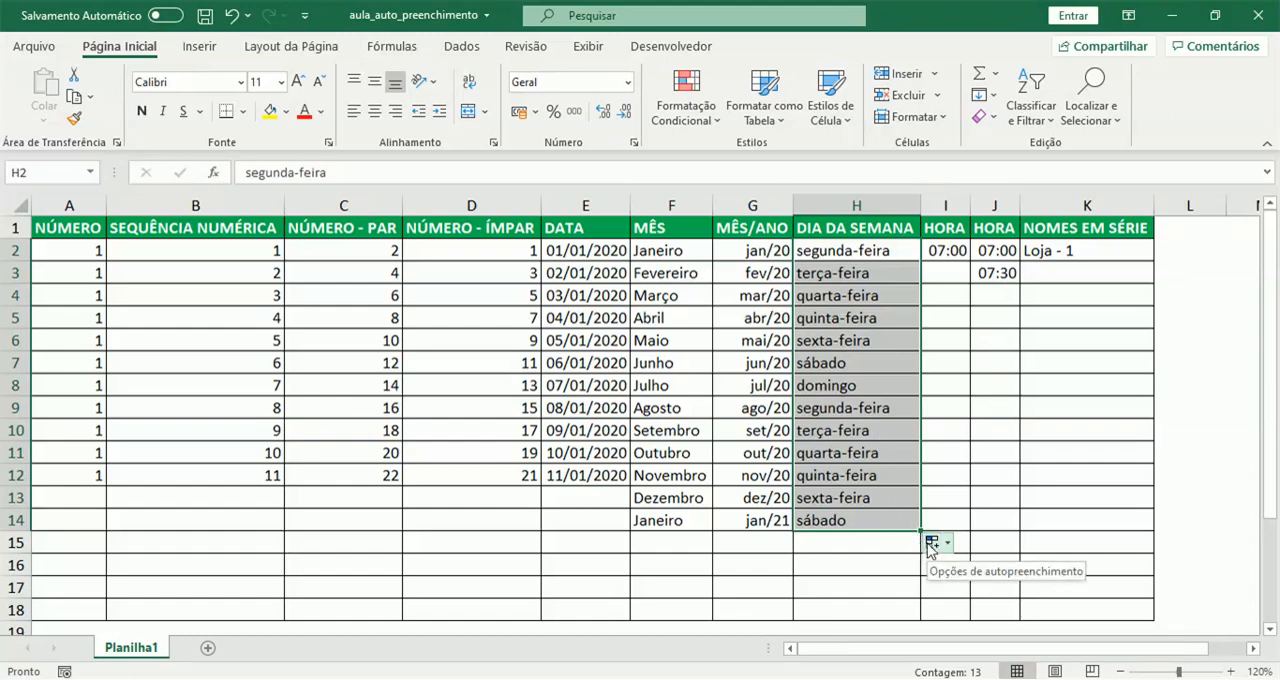
- Try the weekdays-only fill option on H2:H14, and return the day names to the full series
{"action": "left_click", "coordinate": [931, 543]}
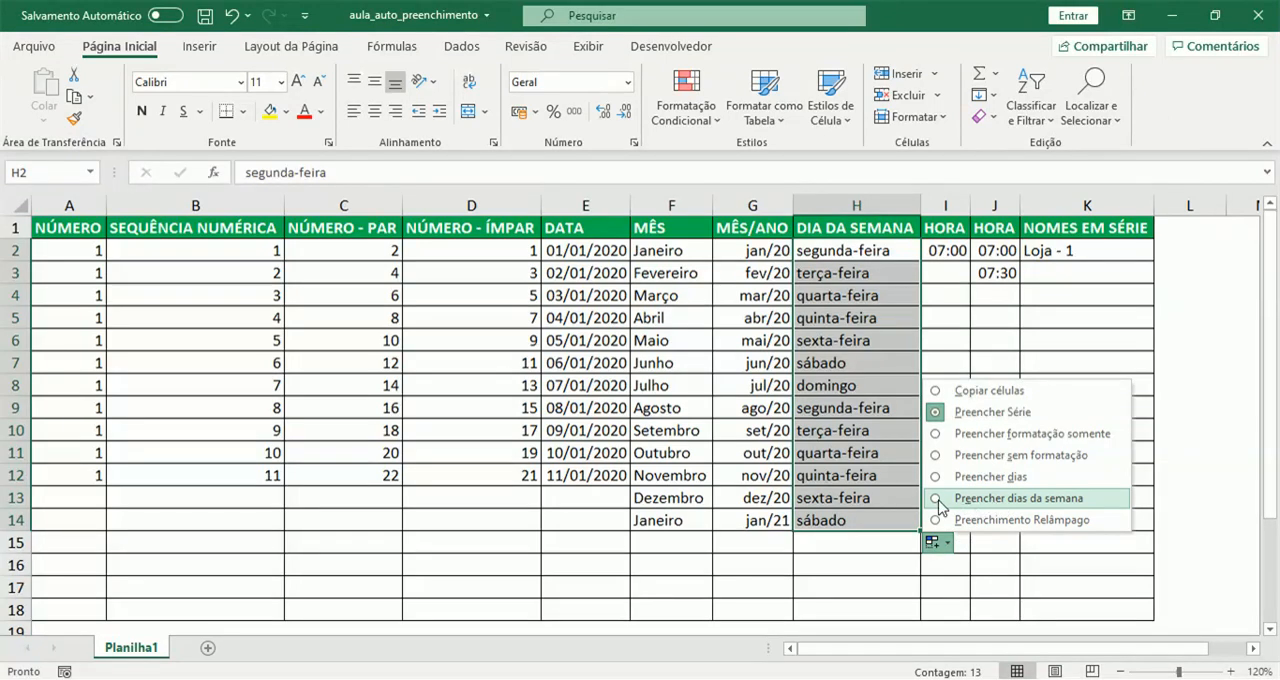
{"action": "left_click", "coordinate": [937, 500]}
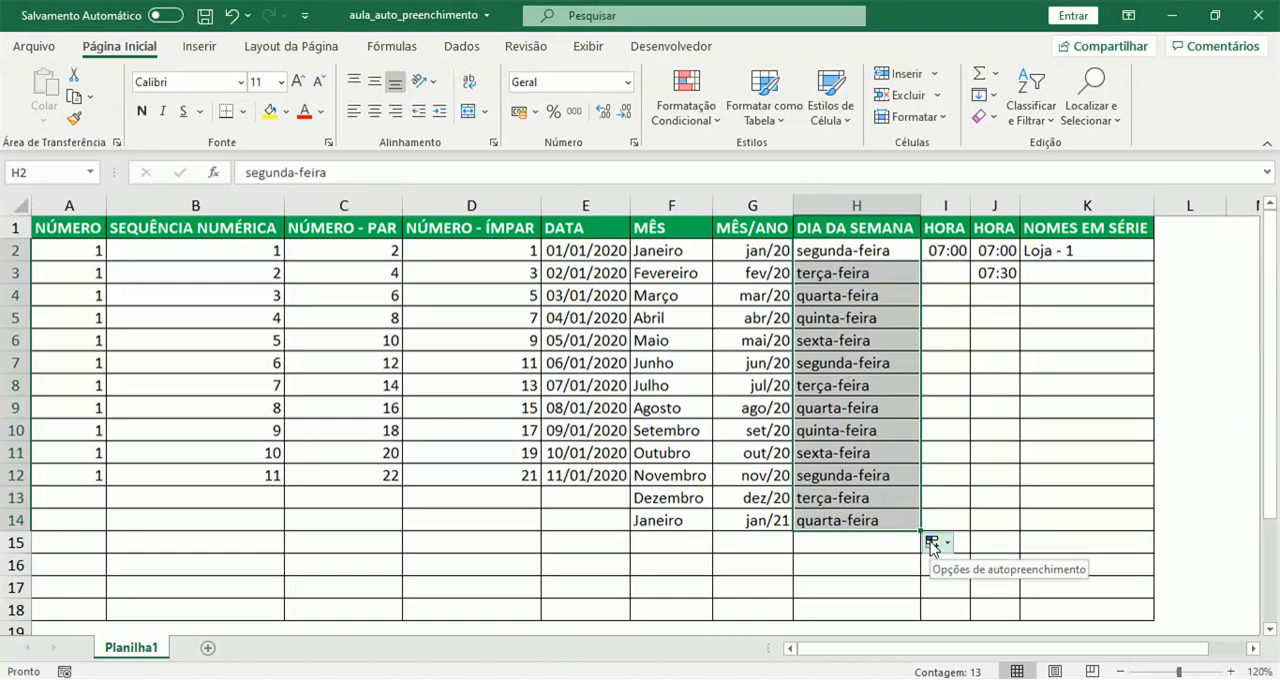
{"action": "left_click", "coordinate": [931, 541]}
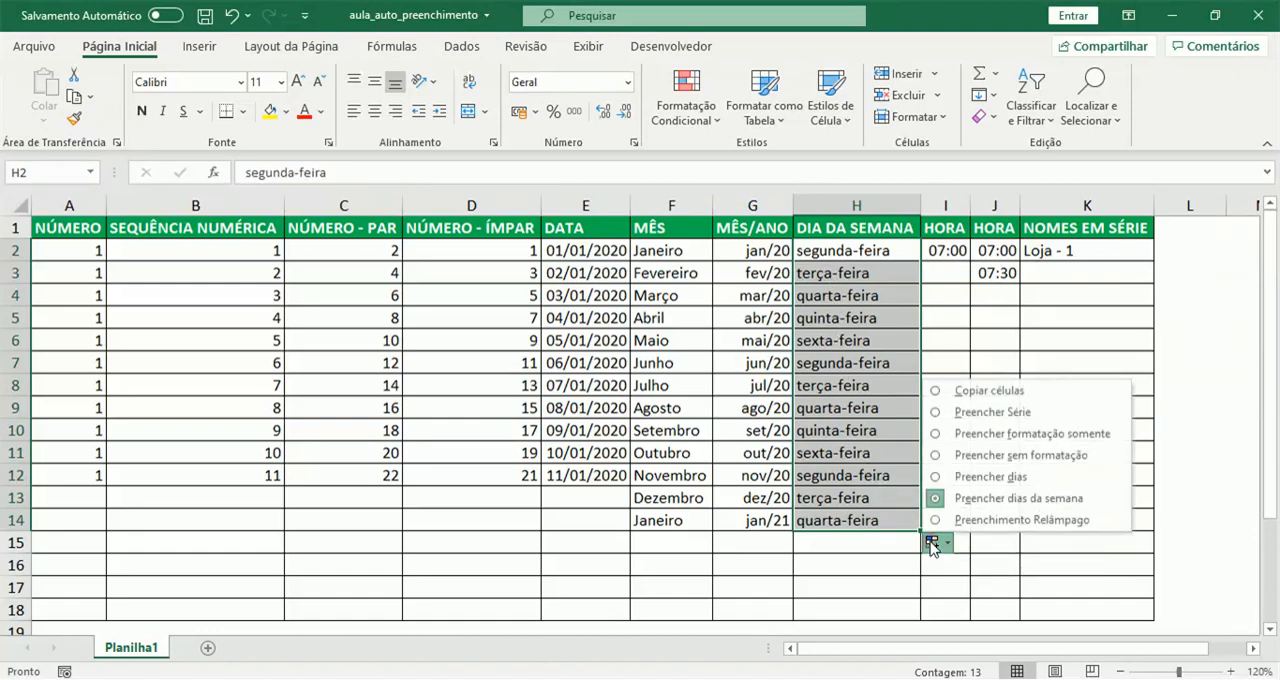
{"action": "left_click", "coordinate": [935, 416]}
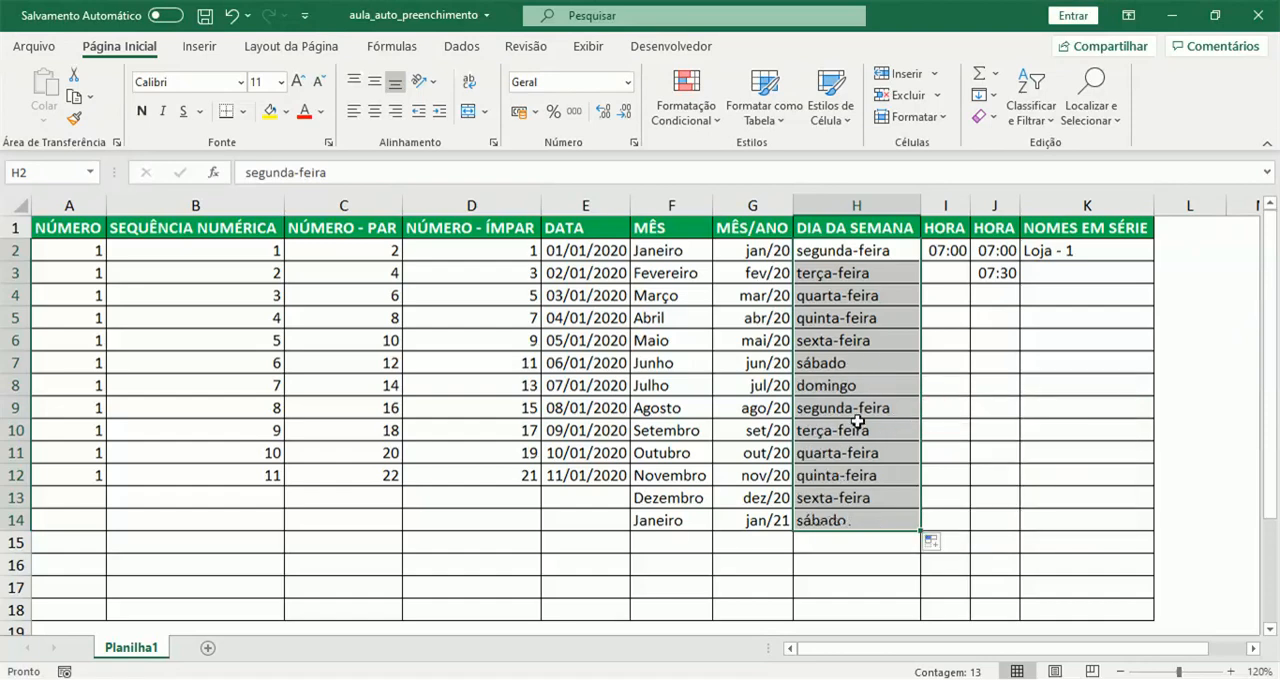
{"action": "left_click", "coordinate": [856, 427]}
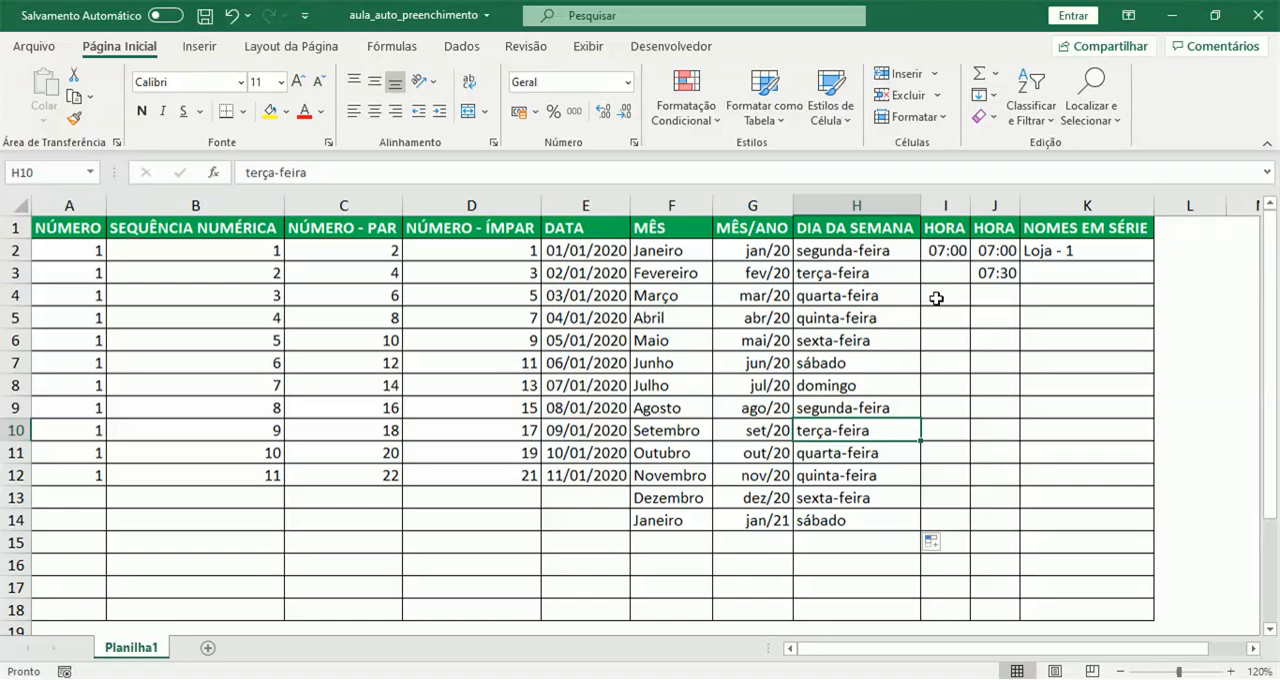
- Fill the first HORA column with hourly times from 07:00 in I2 down to I9
{"action": "left_click", "coordinate": [940, 253]}
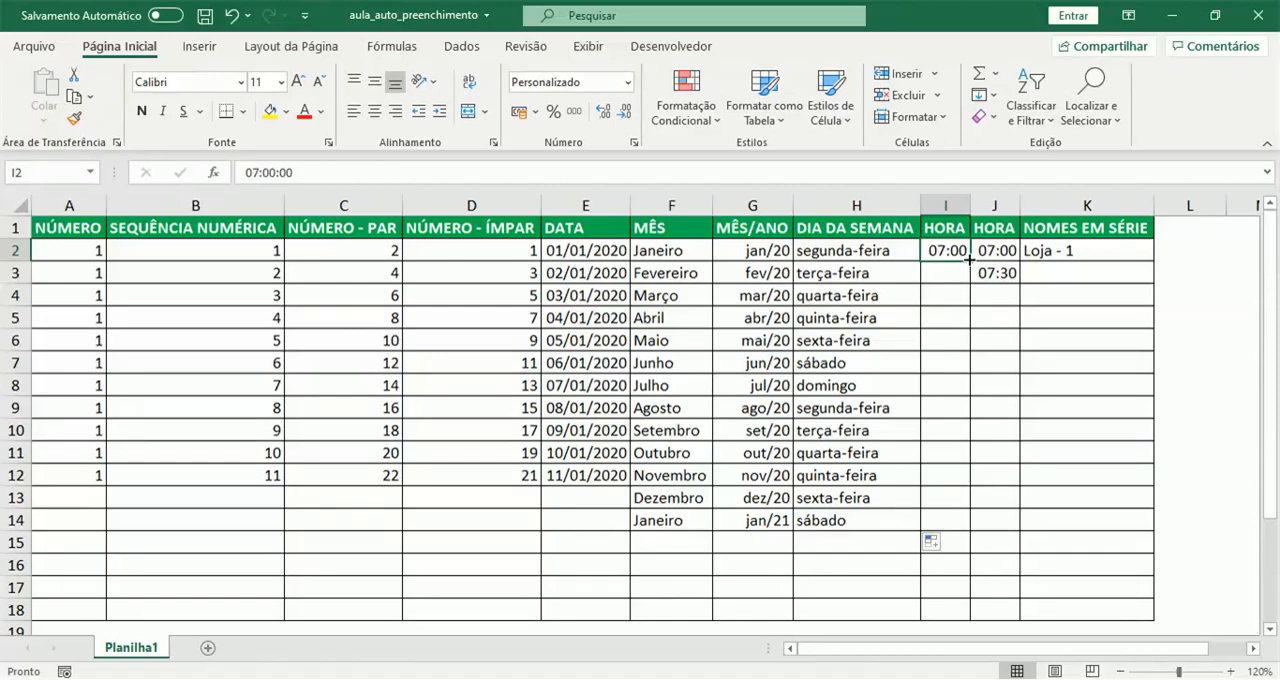
{"action": "left_click_drag", "start_coordinate": [969, 259], "coordinate": [962, 421]}
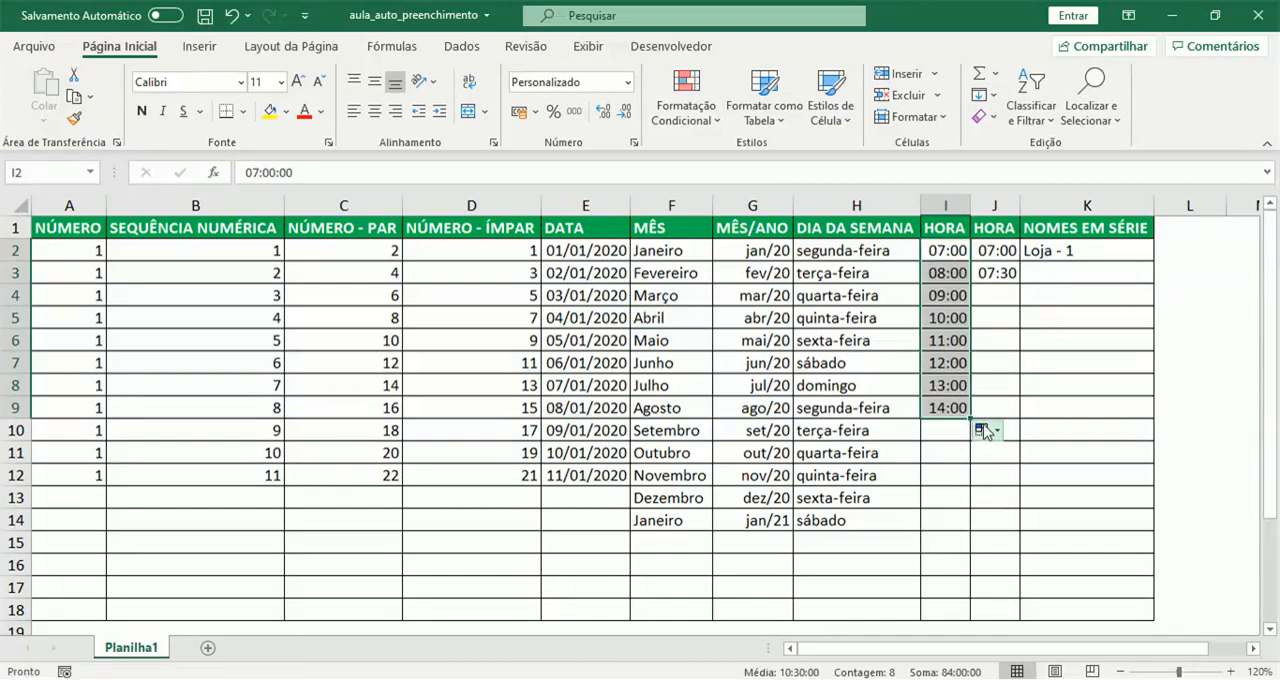
- Try the copy-cells fill option on the times in I2:I9, and return them to the fill series
{"action": "left_click", "coordinate": [982, 430]}
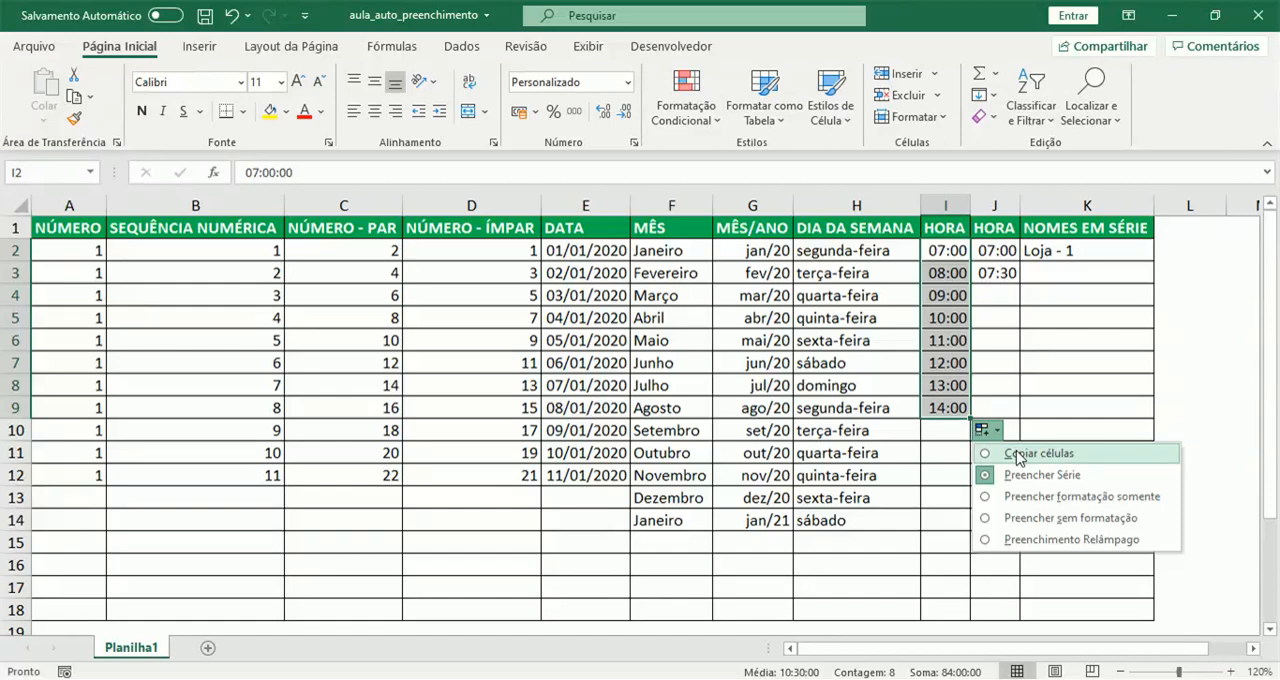
{"action": "left_click", "coordinate": [1017, 455]}
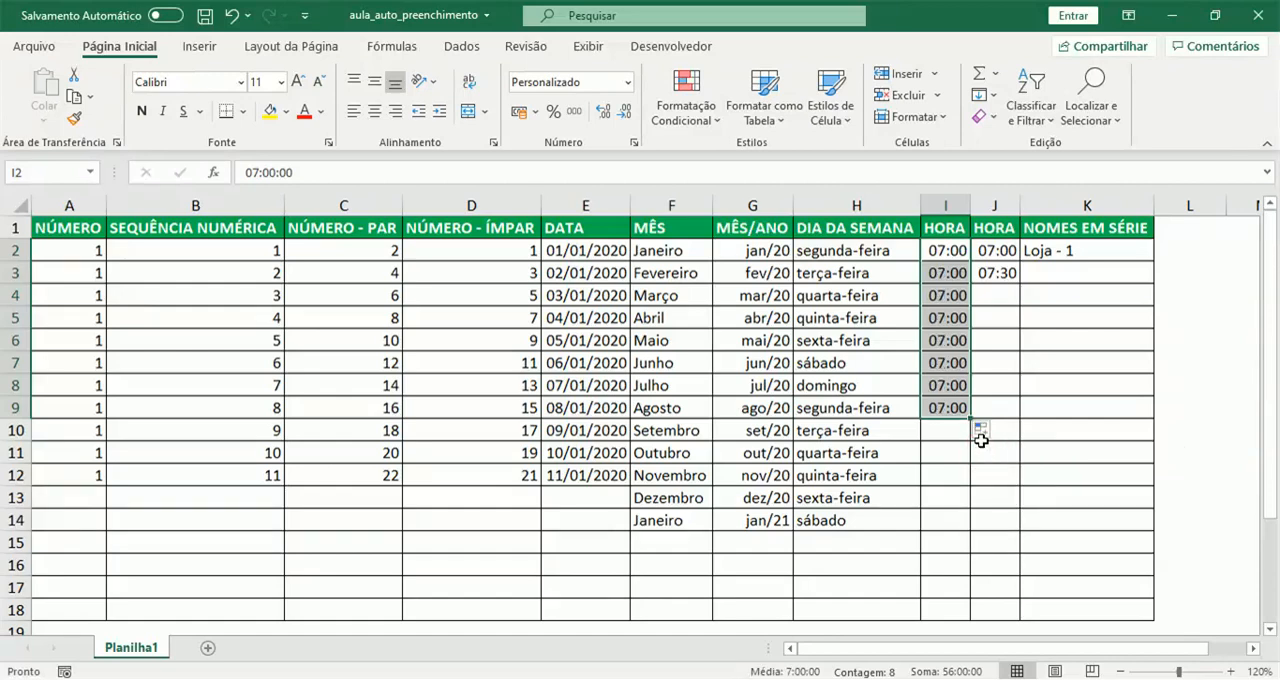
{"action": "left_click", "coordinate": [981, 432]}
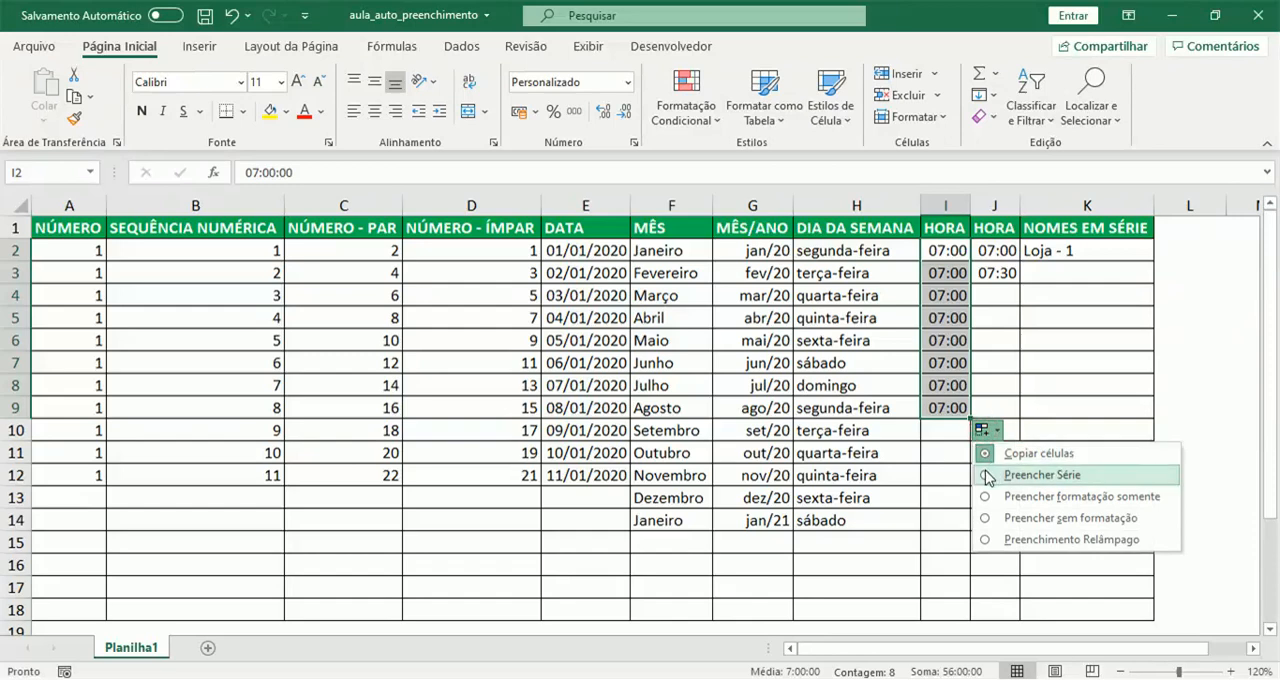
{"action": "left_click", "coordinate": [1042, 475]}
{"action": "left_click", "coordinate": [945, 387]}
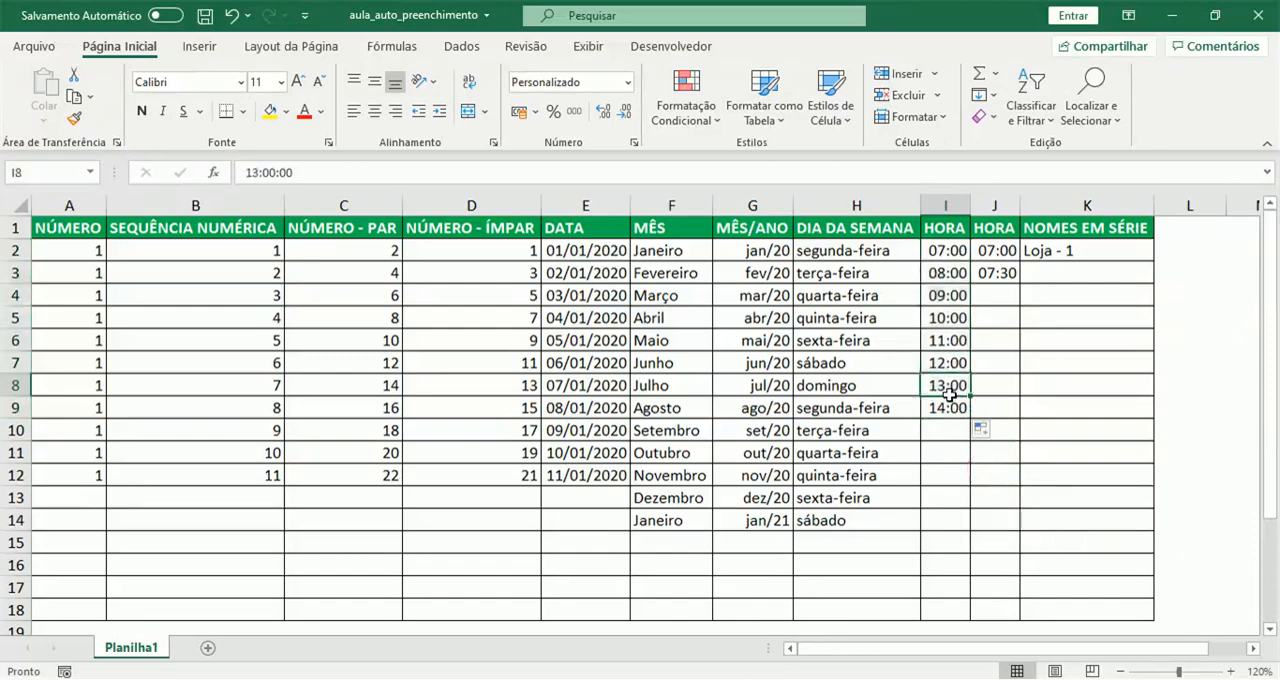
- Extend the half-hour series 07:00 and 07:30 in J2:J3 down to J14 in the second HORA column
{"action": "left_click", "coordinate": [941, 250]}
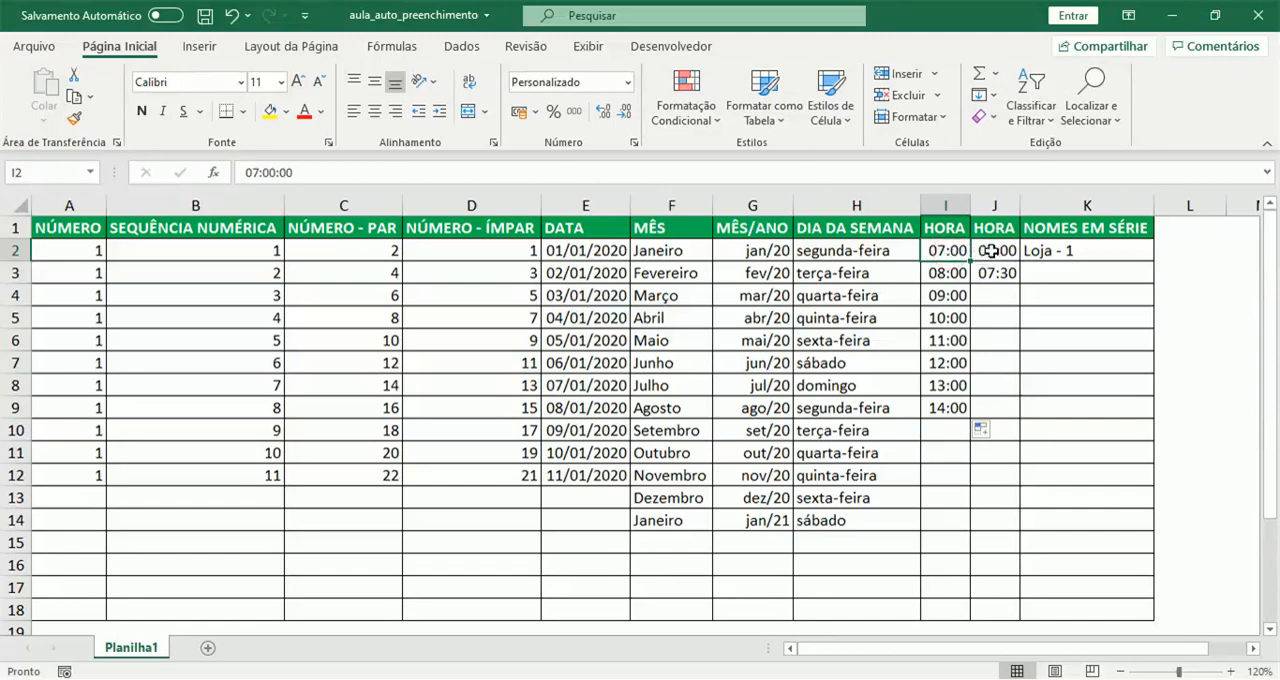
{"action": "left_click_drag", "start_coordinate": [990, 250], "coordinate": [997, 270]}
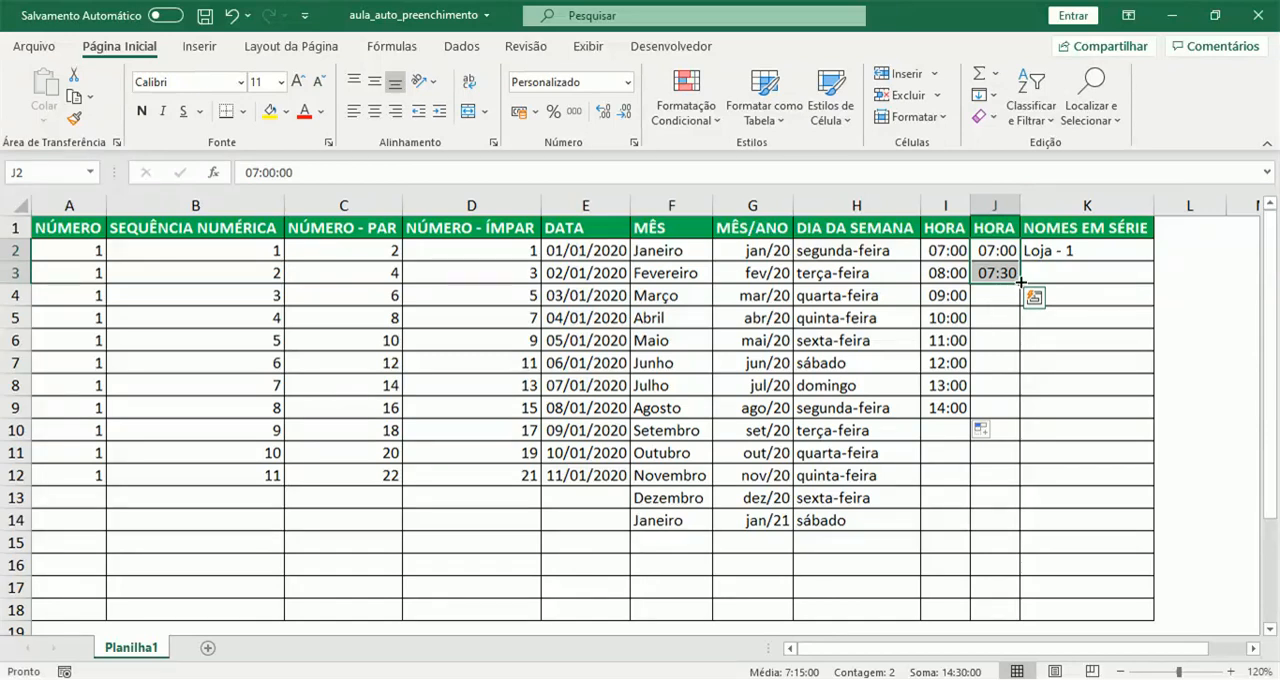
{"action": "double_click", "coordinate": [1020, 283]}
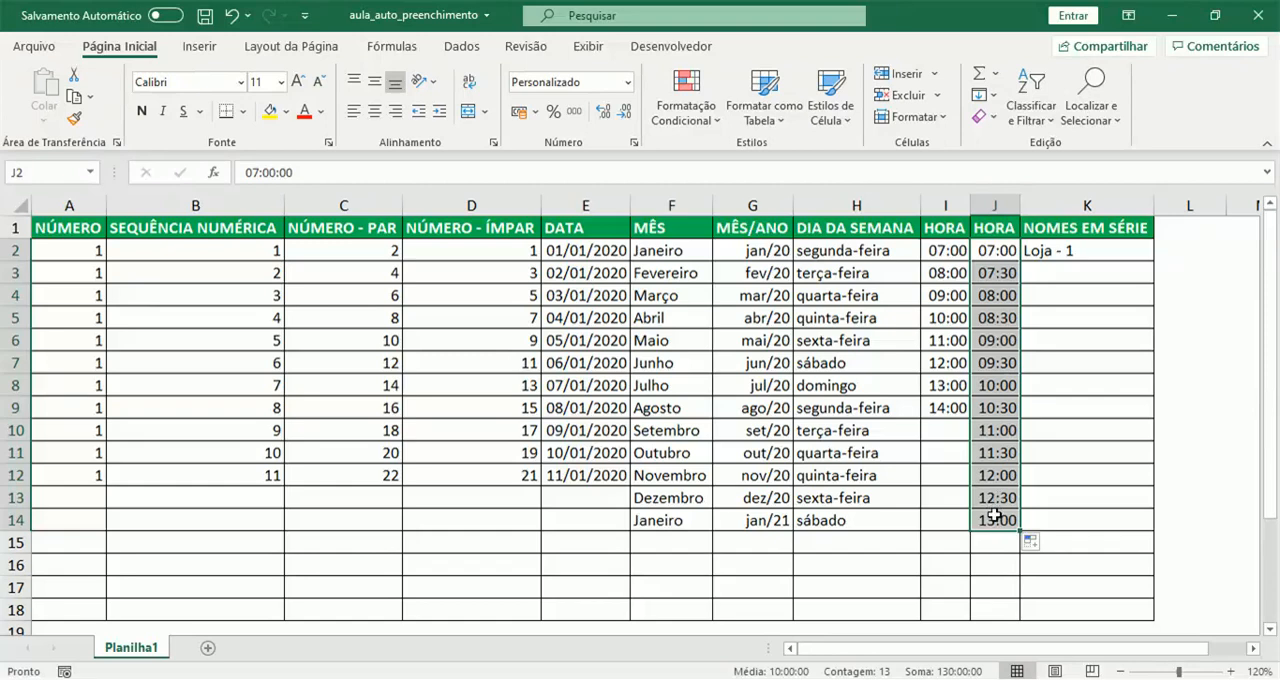
- Fill the NOMES EM SÉRIE column with numbered store names from Loja - 1 in K2 down to K9
{"action": "left_click", "coordinate": [1075, 251]}
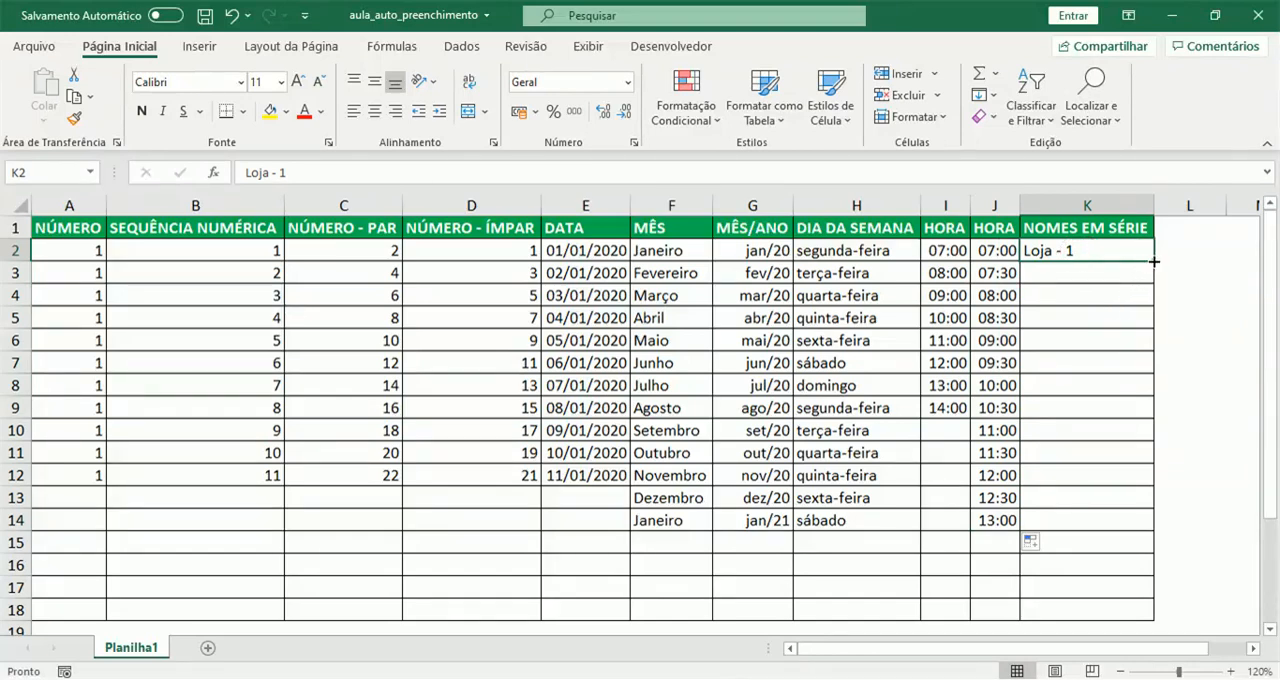
{"action": "left_click_drag", "start_coordinate": [1154, 261], "coordinate": [1157, 418]}
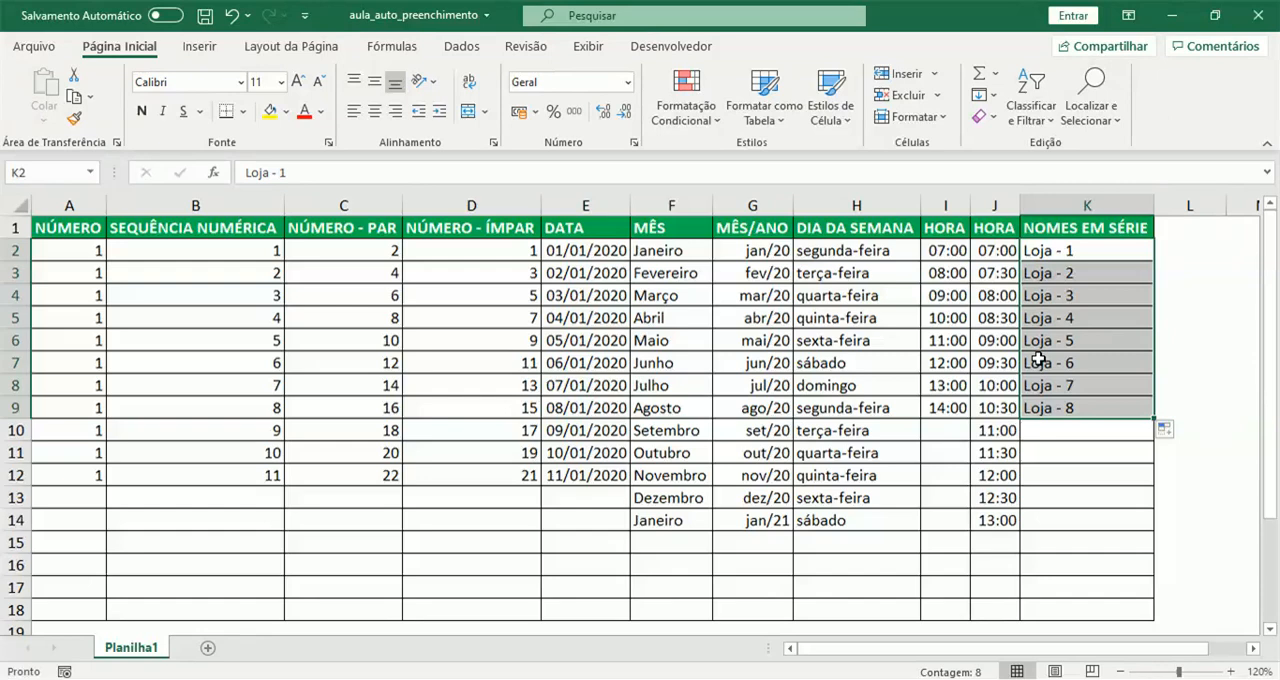
{"action": "left_click", "coordinate": [860, 344]}
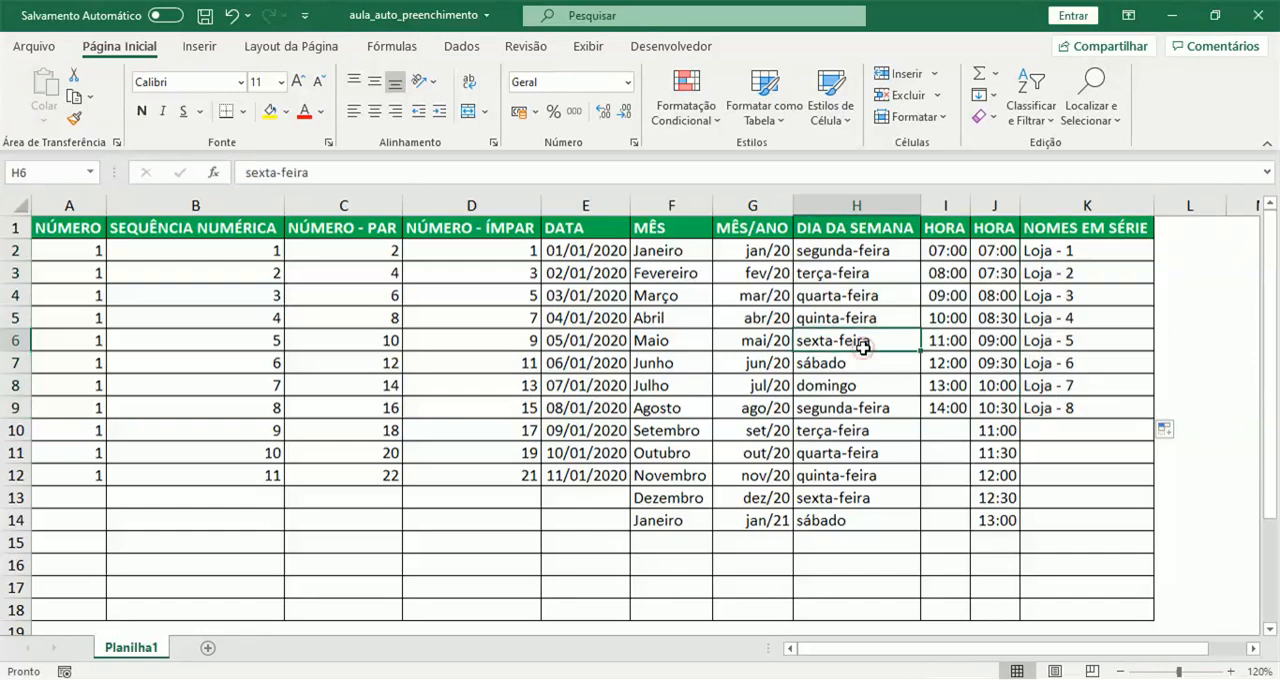